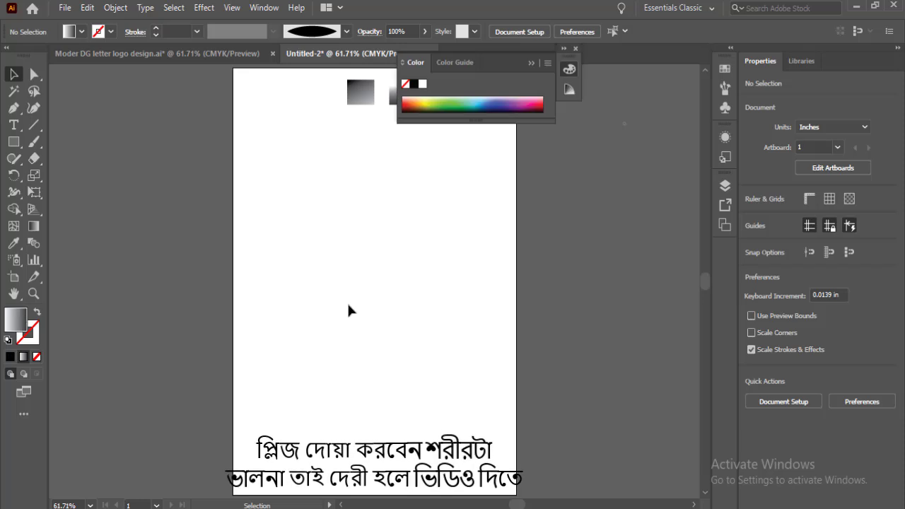
# Draw a gradient-filled square near the artboard's centre and rotate it 45° into a diamond about 4.04 in wide.
pyautogui.click(534, 63)
pyautogui.click(576, 49)
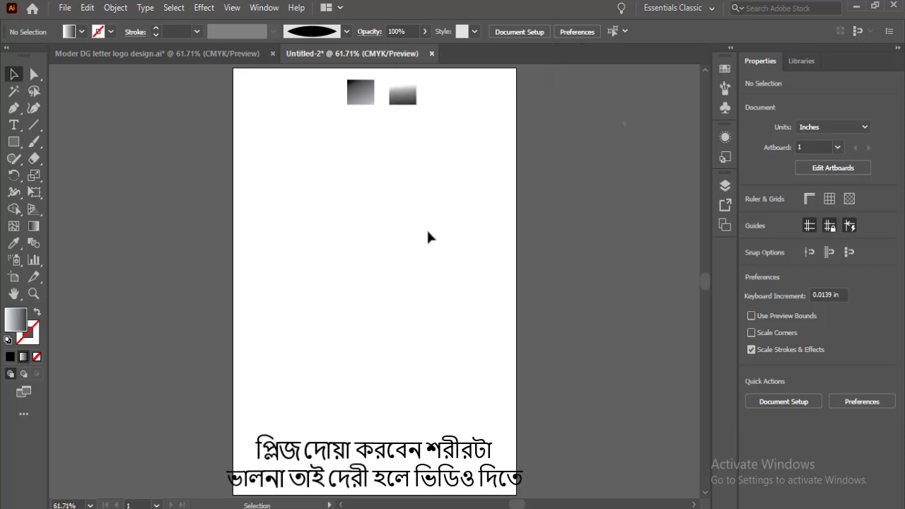
pyautogui.click(13, 143)
pyautogui.click(12, 144)
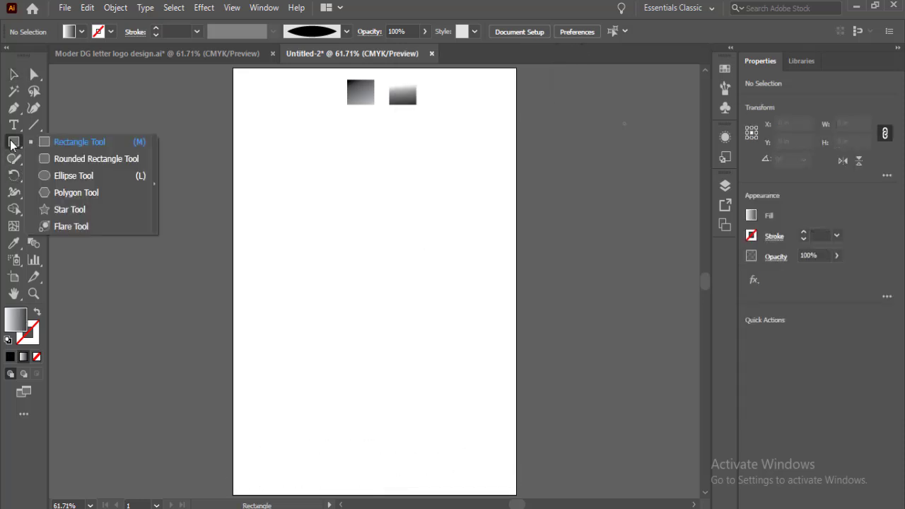
pyautogui.click(48, 139)
pyautogui.moveTo(323, 246); pyautogui.dragTo(423, 348)
pyautogui.moveTo(434, 239); pyautogui.dragTo(371, 229)
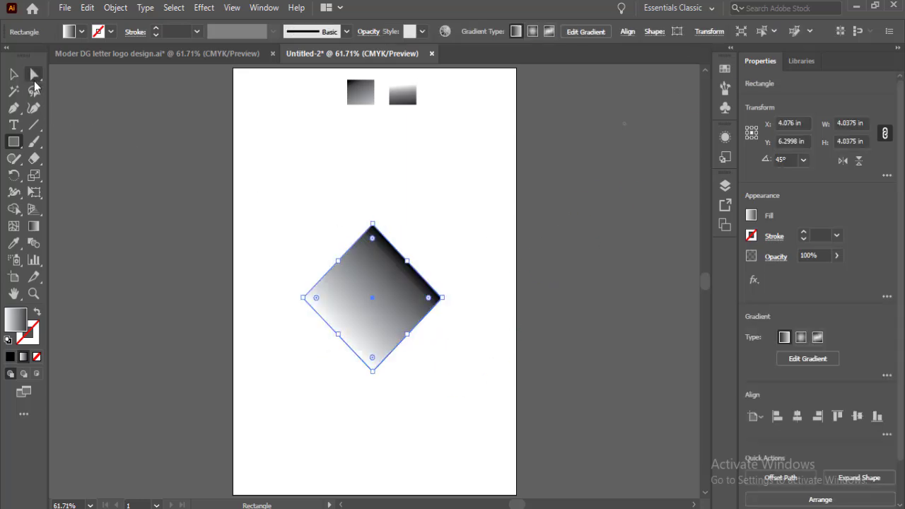
# Round the diamond's two side corners to about 2.85 in to form a leaf, and scale the leaf to about 2.84 in tall.
pyautogui.click(34, 78)
pyautogui.moveTo(276, 272); pyautogui.dragTo(161, 297)
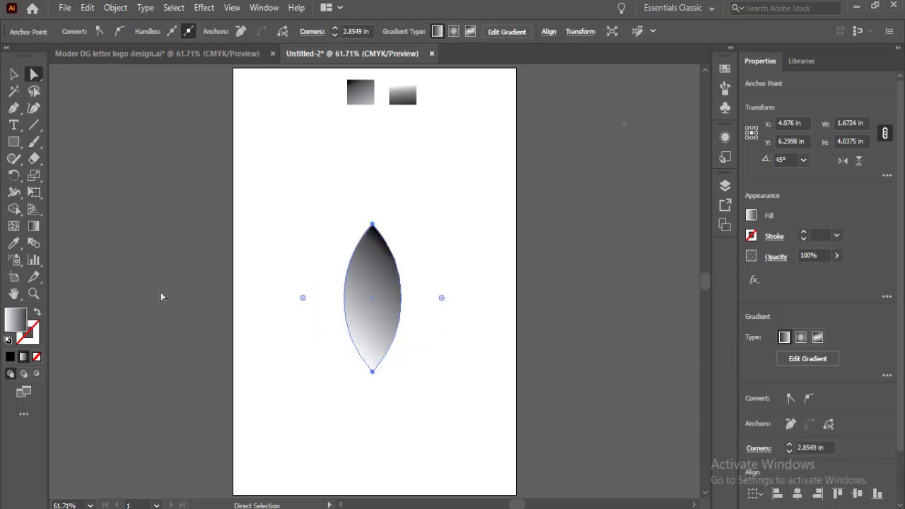
pyautogui.click(16, 77)
pyautogui.moveTo(335, 297); pyautogui.dragTo(370, 339)
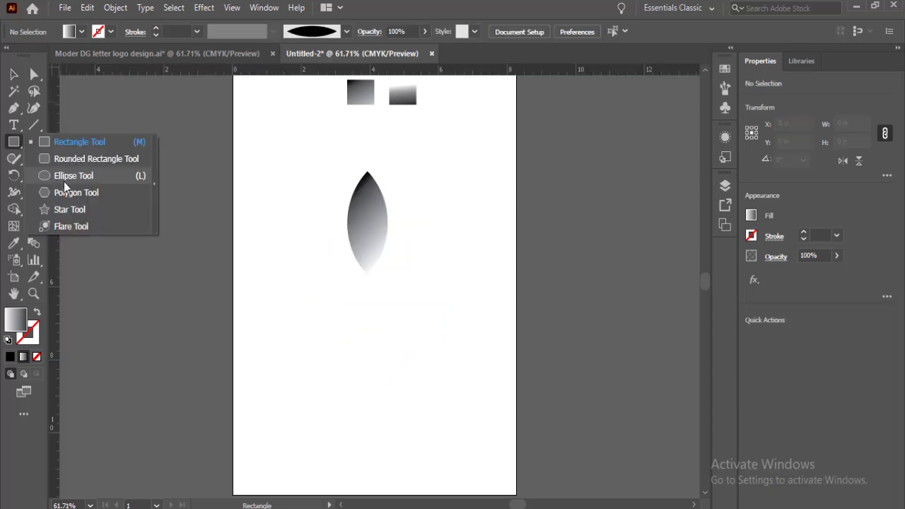
# Draw a circle about 1.5 in wide directly below the leaf's lower tip, with guides crossing at its centre.
pyautogui.click(71, 175)
pyautogui.moveTo(368, 299); pyautogui.dragTo(388, 326)
pyautogui.moveTo(424, 258); pyautogui.dragTo(335, 243)
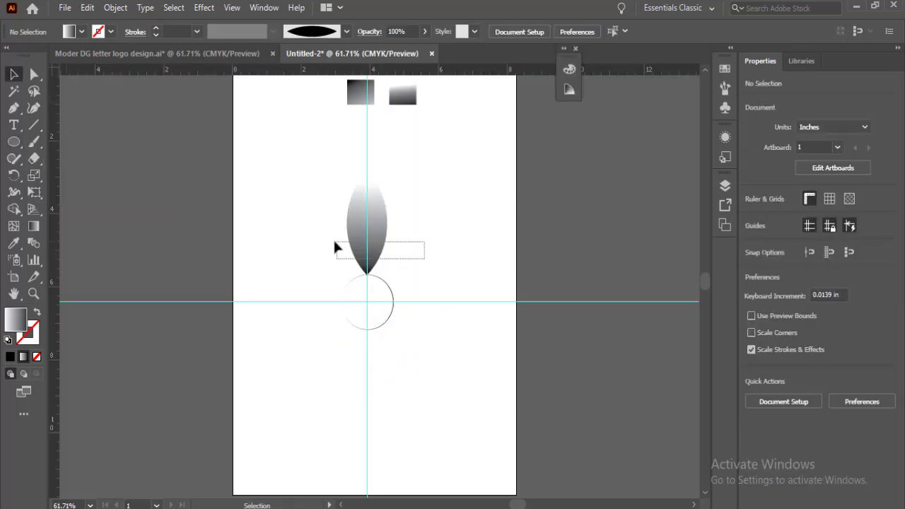
pyautogui.moveTo(320, 305); pyautogui.dragTo(345, 296)
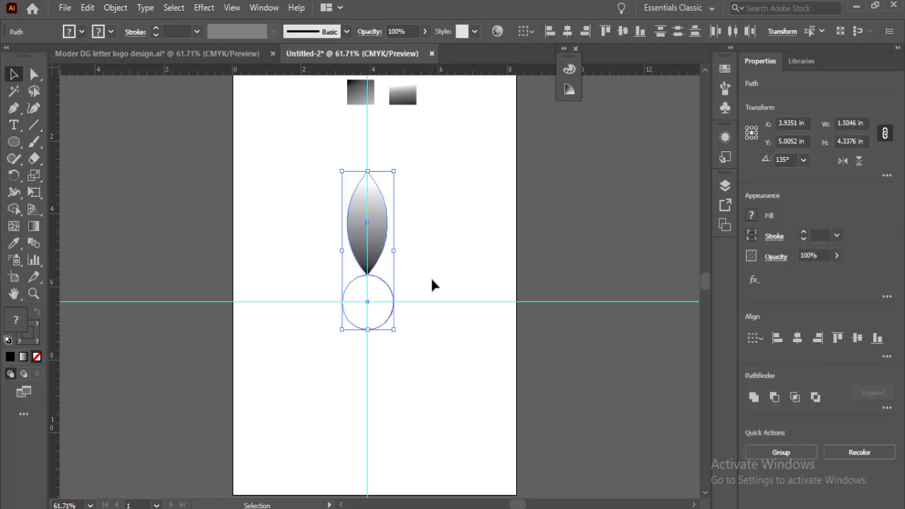
pyautogui.click(452, 285)
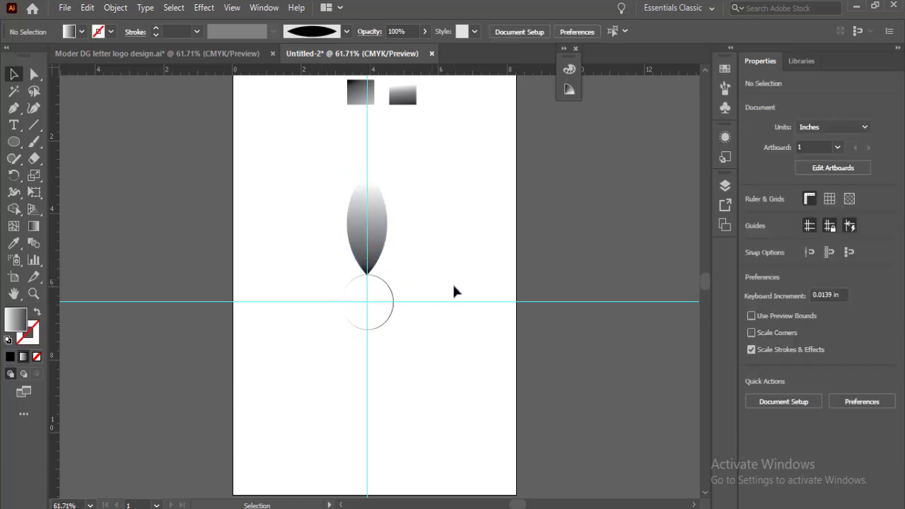
# Add a copy of the leaf rotated to the left, with its lower tip meeting the upright leaf's base.
pyautogui.click(379, 249)
pyautogui.press('a')
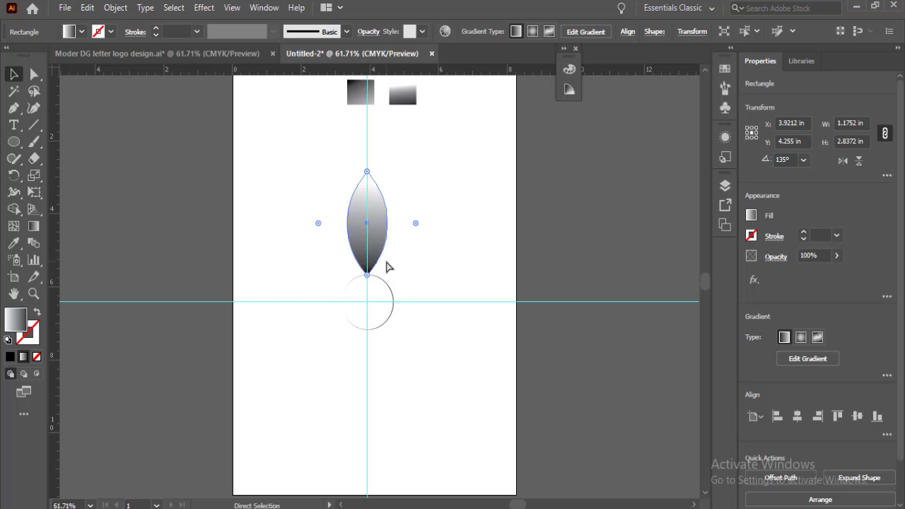
pyautogui.press('v')
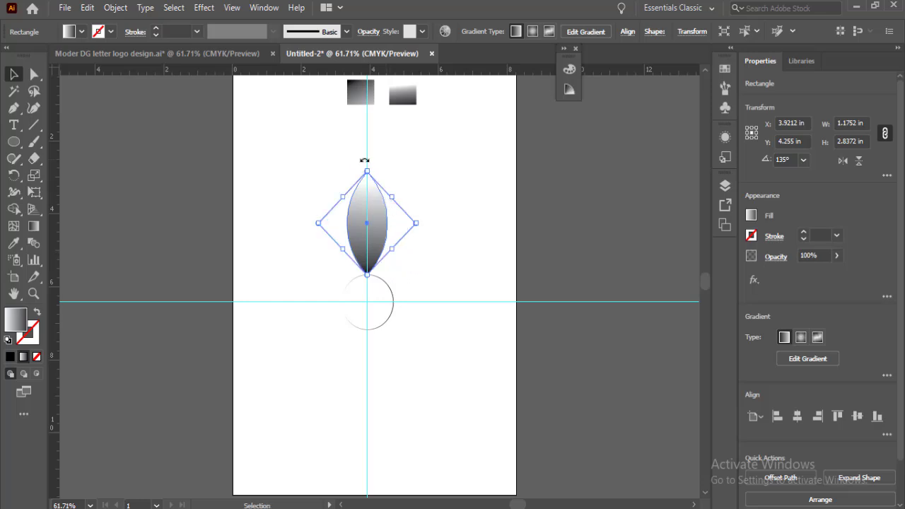
pyautogui.moveTo(379, 174); pyautogui.dragTo(311, 261)
pyautogui.click(410, 267)
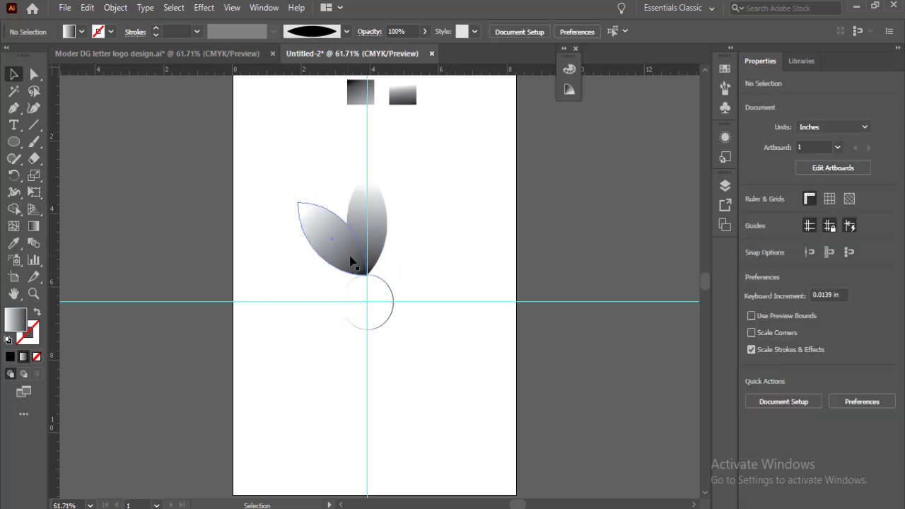
# Rotate a copy of the upright leaf about 31° clockwise and place its lower tip at the shared base as the right petal.
pyautogui.click(389, 243)
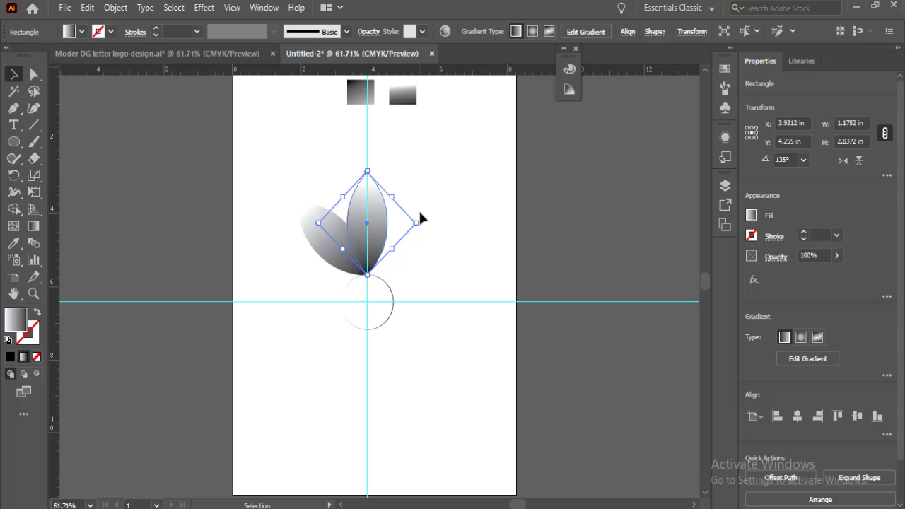
pyautogui.moveTo(422, 218); pyautogui.dragTo(421, 255)
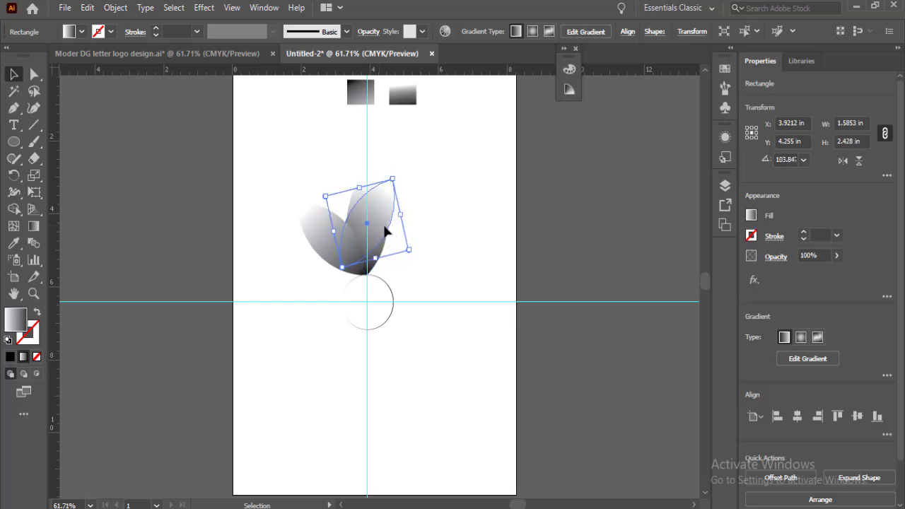
pyautogui.moveTo(380, 229); pyautogui.dragTo(408, 236)
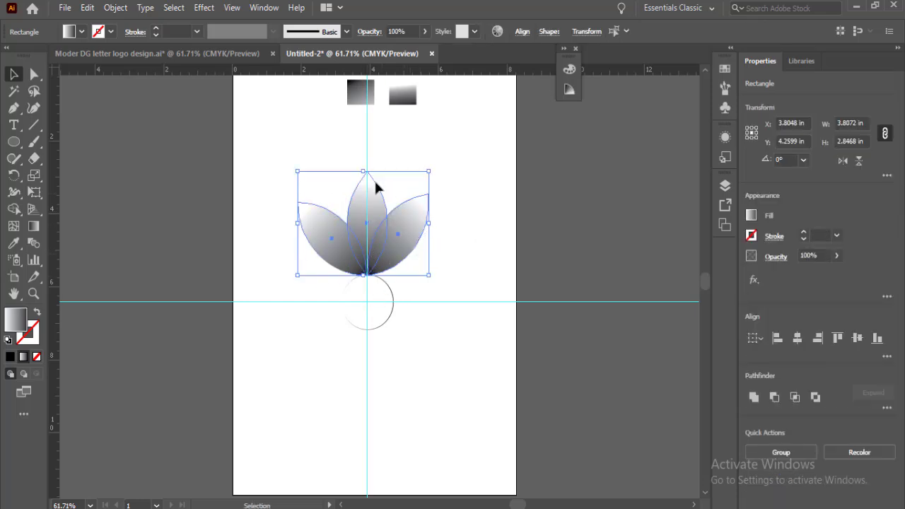
# Group the three petals and delete the circle and the guides.
pyautogui.moveTo(471, 243); pyautogui.dragTo(269, 201)
pyautogui.click(464, 253)
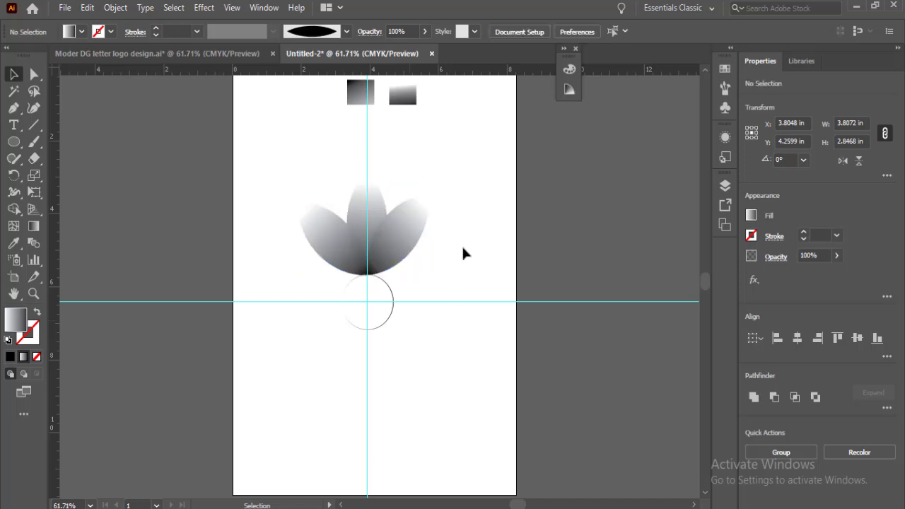
pyautogui.moveTo(333, 219); pyautogui.dragTo(446, 403)
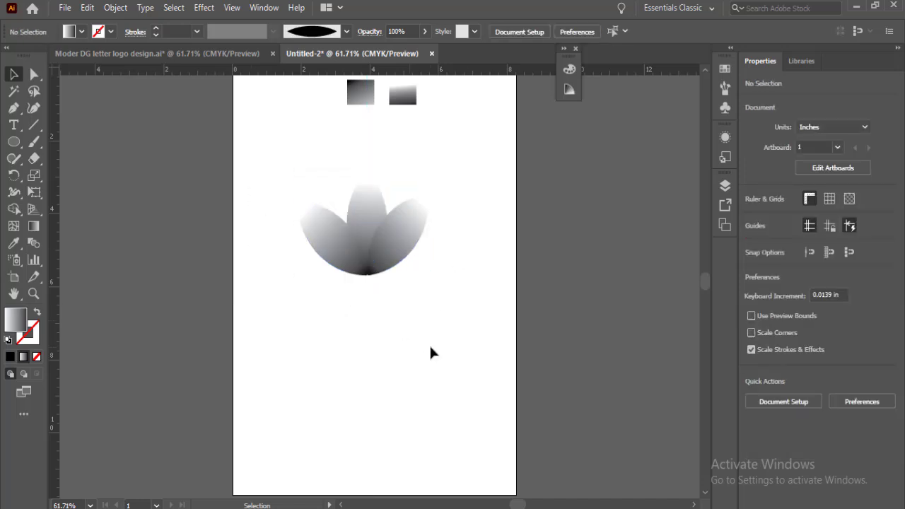
# Move the petal group slightly down and right toward the artboard's middle and apply the Stylize Drop Shadow effect to it.
pyautogui.moveTo(429, 344); pyautogui.dragTo(339, 185)
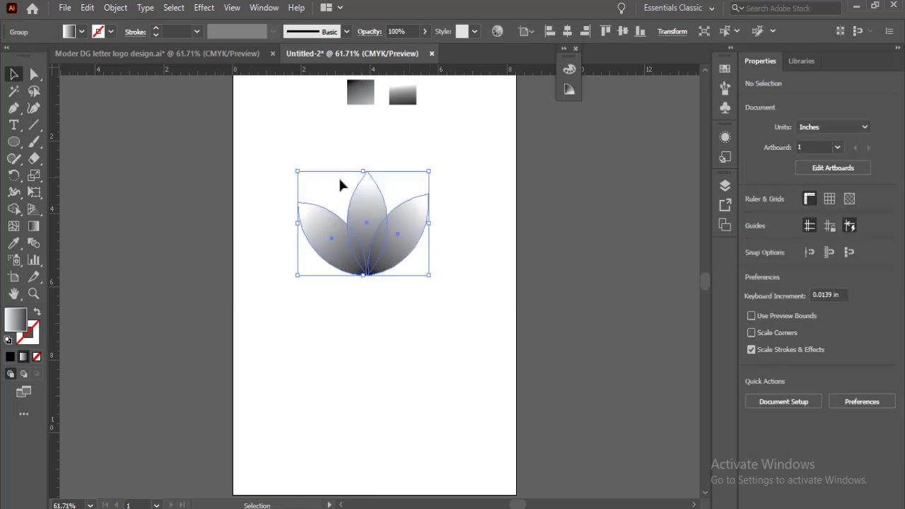
pyautogui.moveTo(372, 233); pyautogui.dragTo(386, 243)
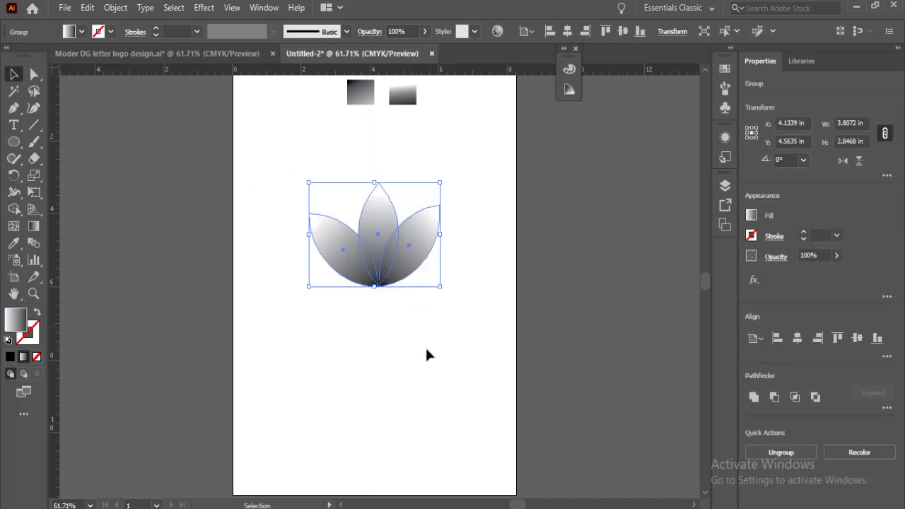
pyautogui.moveTo(425, 346); pyautogui.dragTo(357, 202)
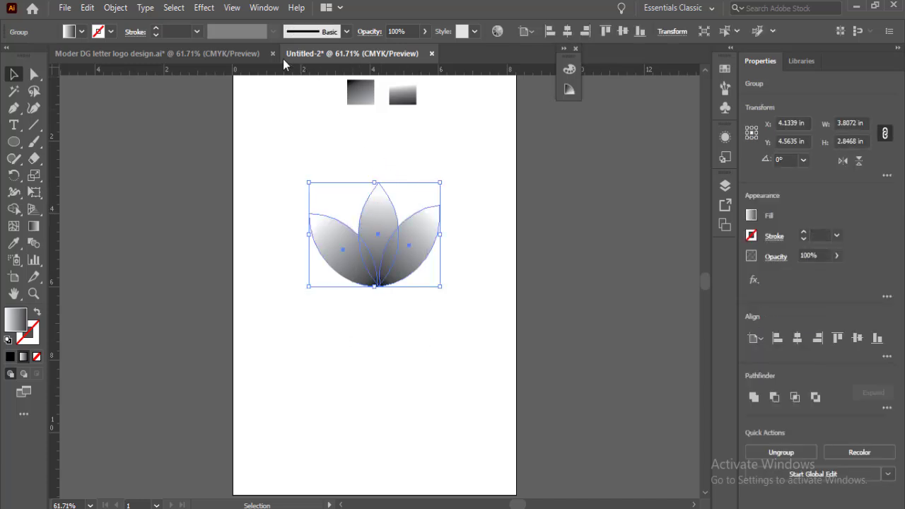
pyautogui.click(206, 13)
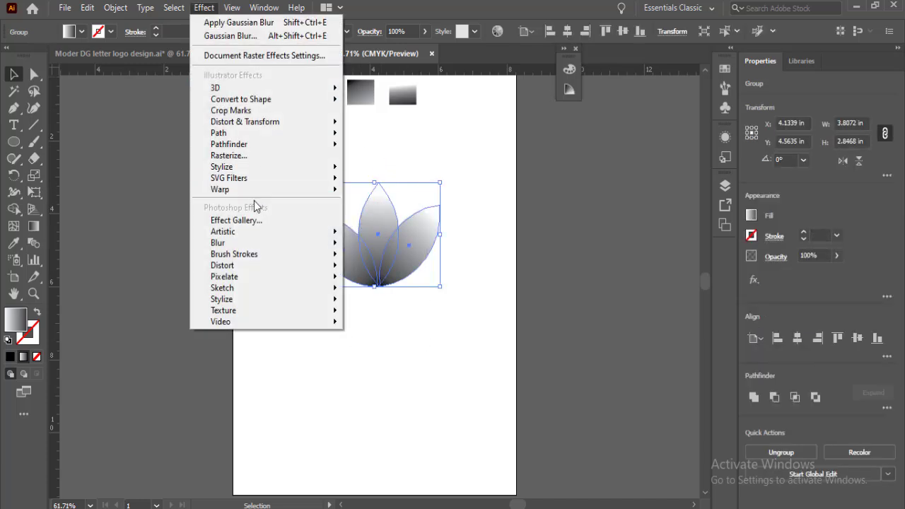
pyautogui.moveTo(256, 174)
pyautogui.click(358, 169)
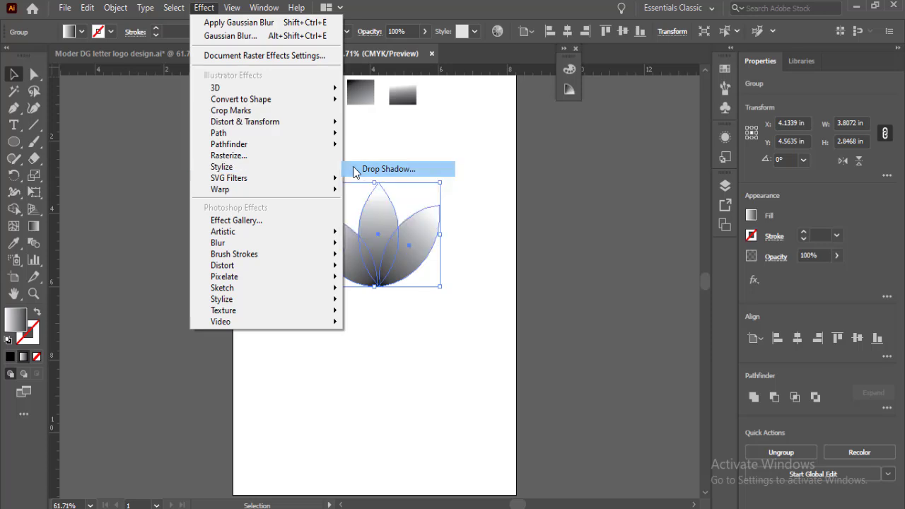
pyautogui.moveTo(354, 238); pyautogui.dragTo(225, 184)
pyautogui.click(210, 352)
pyautogui.click(452, 335)
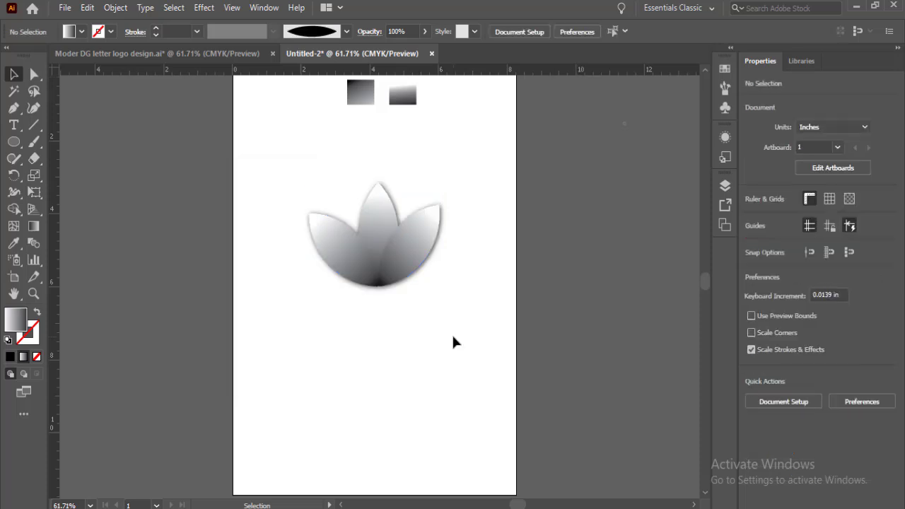
# Shift the shadowed petal group about 0.1 in to the left.
pyautogui.moveTo(452, 336); pyautogui.dragTo(313, 203)
pyautogui.click(446, 370)
pyautogui.moveTo(429, 354); pyautogui.dragTo(315, 208)
pyautogui.moveTo(382, 242); pyautogui.dragTo(379, 243)
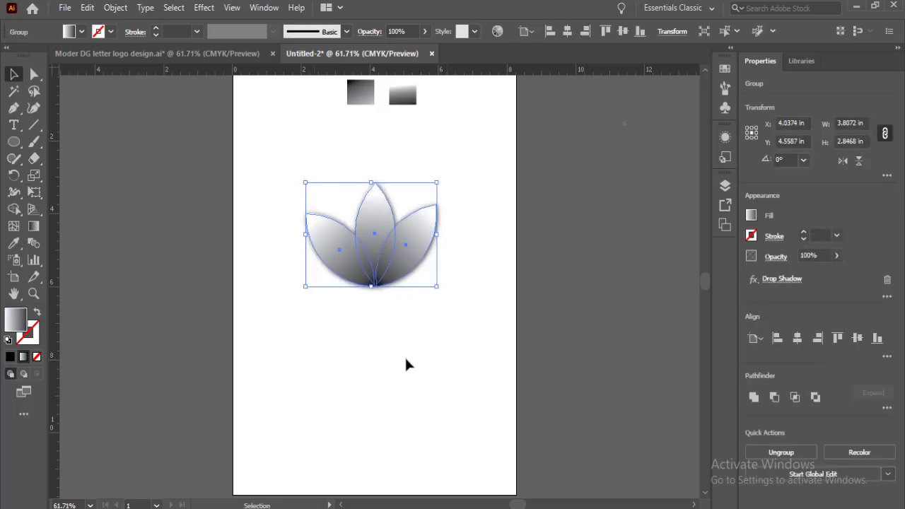
pyautogui.click(406, 363)
pyautogui.click(353, 225)
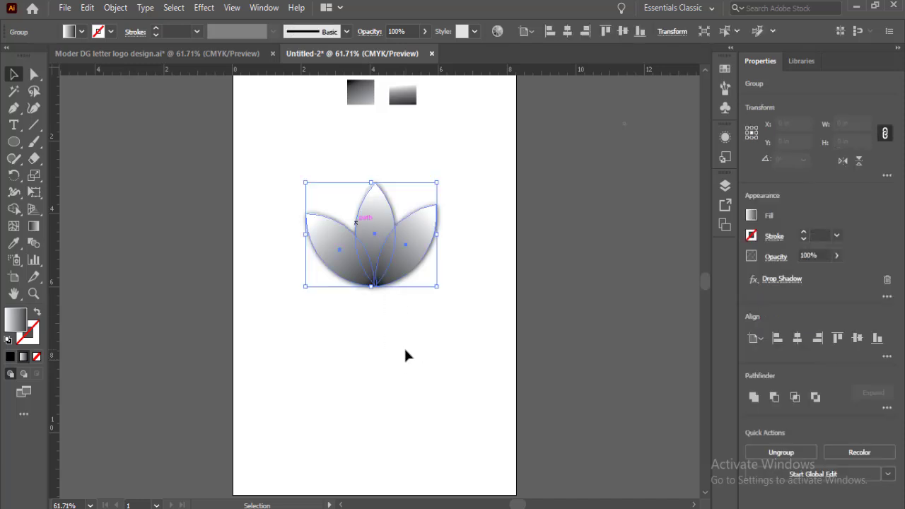
pyautogui.moveTo(407, 355); pyautogui.dragTo(345, 199)
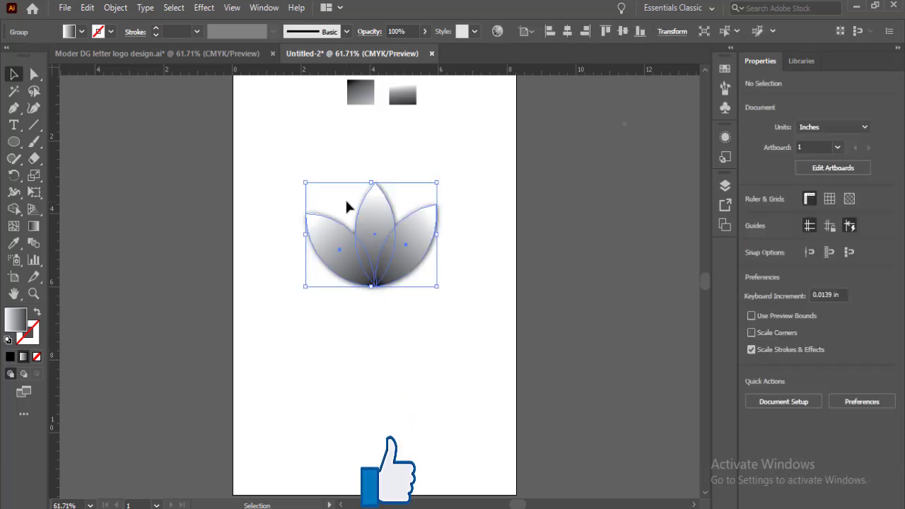
pyautogui.click(402, 384)
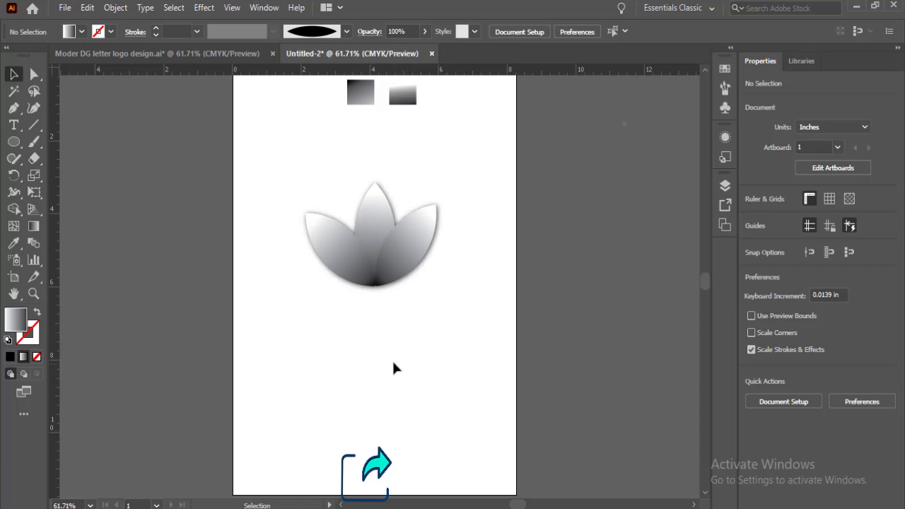
pyautogui.click(360, 209)
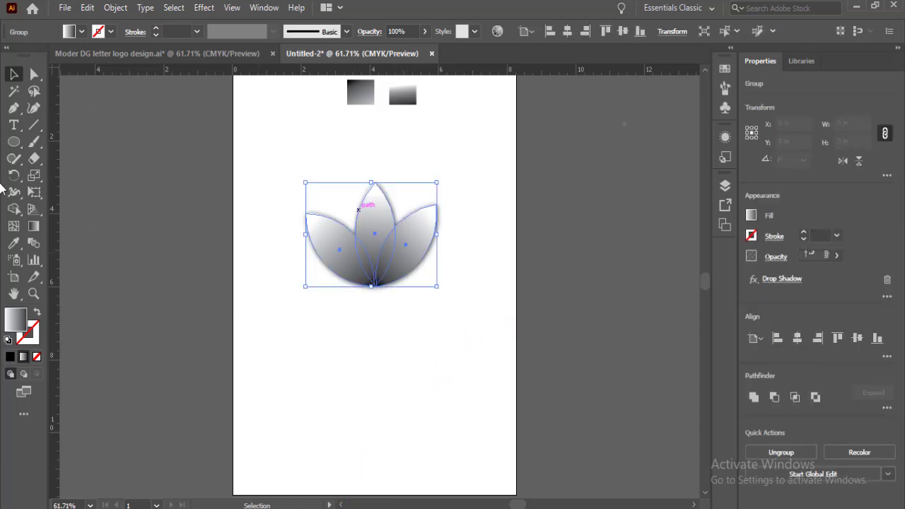
pyautogui.click(208, 226)
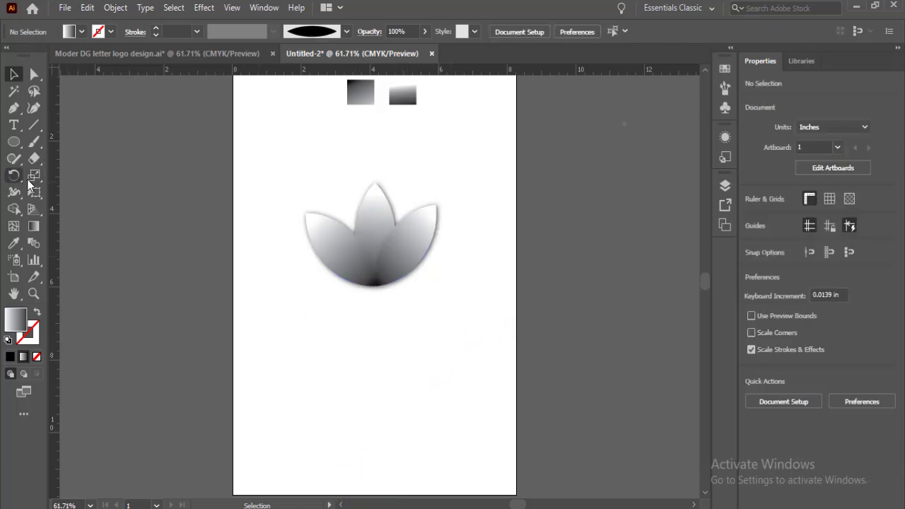
# Paint a wavy swoosh about 2.49 in wide with the tapered Paintbrush at 1 pt and move it just below the petals.
pyautogui.press('b')
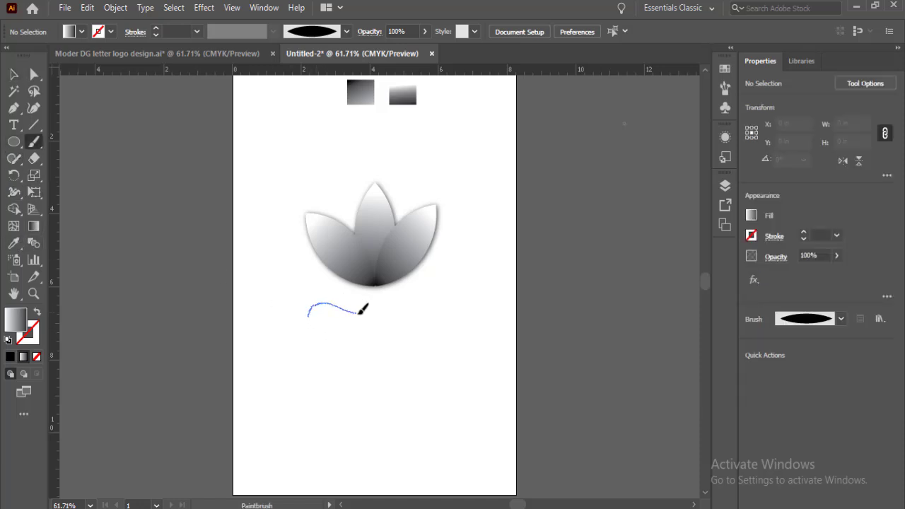
pyautogui.moveTo(418, 292); pyautogui.dragTo(422, 290)
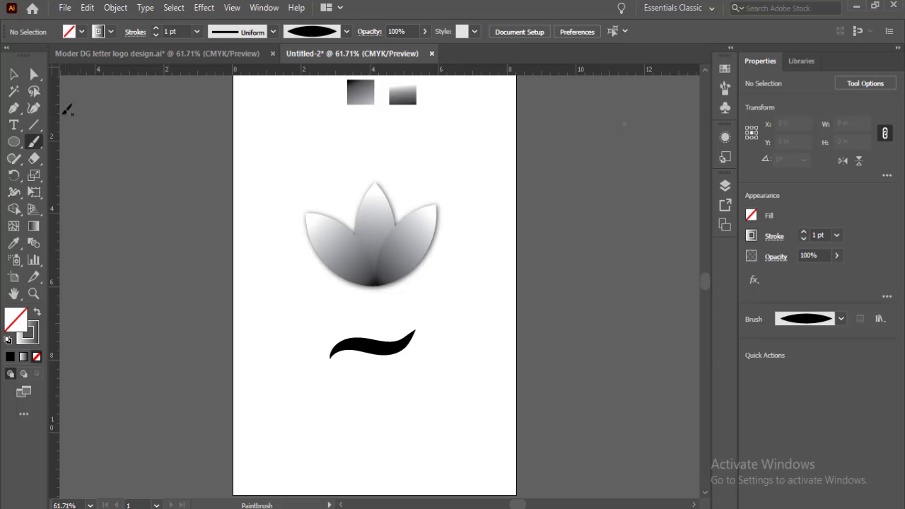
pyautogui.click(14, 74)
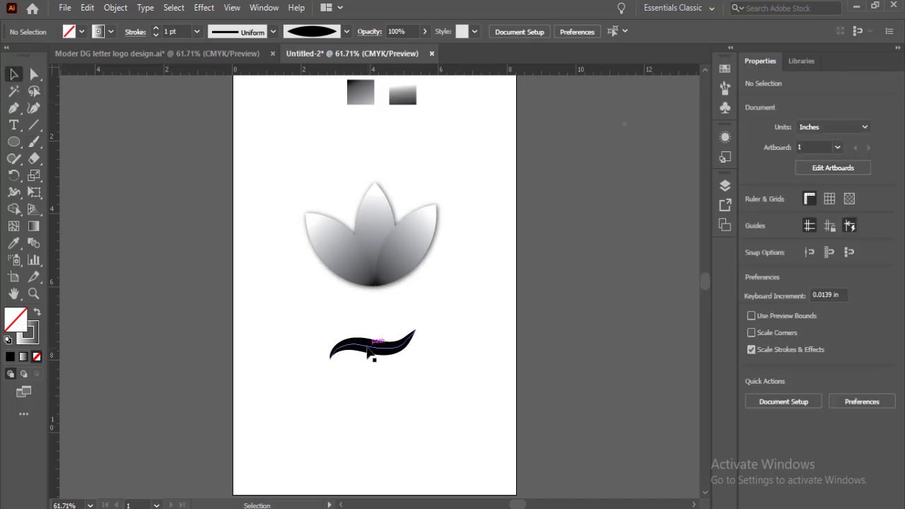
pyautogui.moveTo(369, 354); pyautogui.dragTo(369, 304)
# Expand the swoosh's appearance and fill it with the gradient sampled from the central petal using the Eyedropper.
pyautogui.click(115, 7)
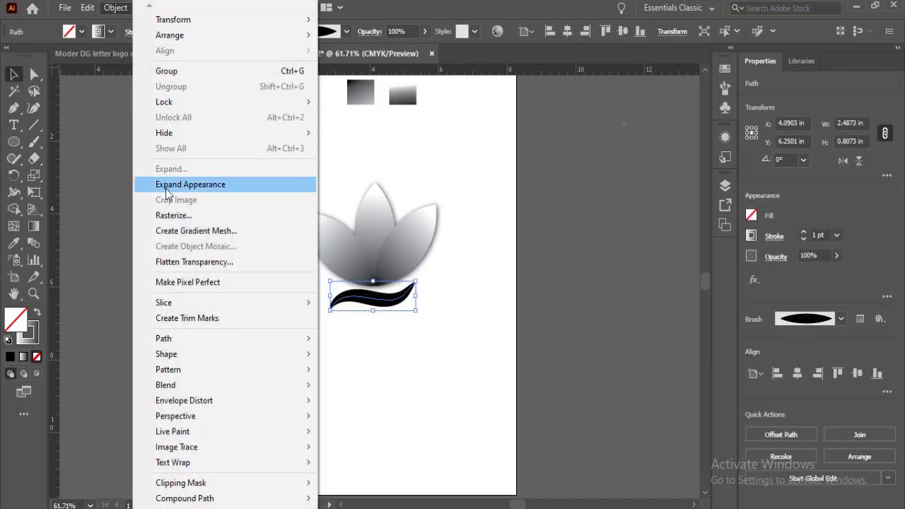
pyautogui.click(162, 186)
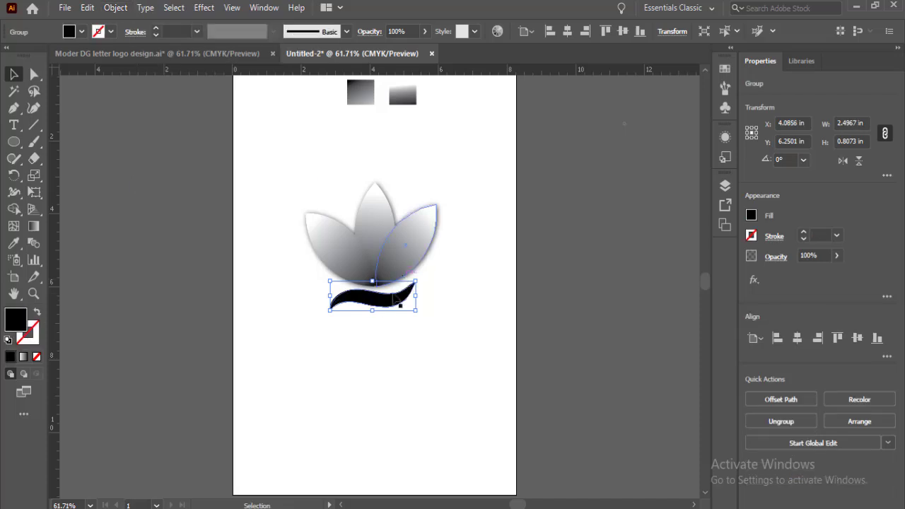
pyautogui.click(14, 242)
pyautogui.click(378, 210)
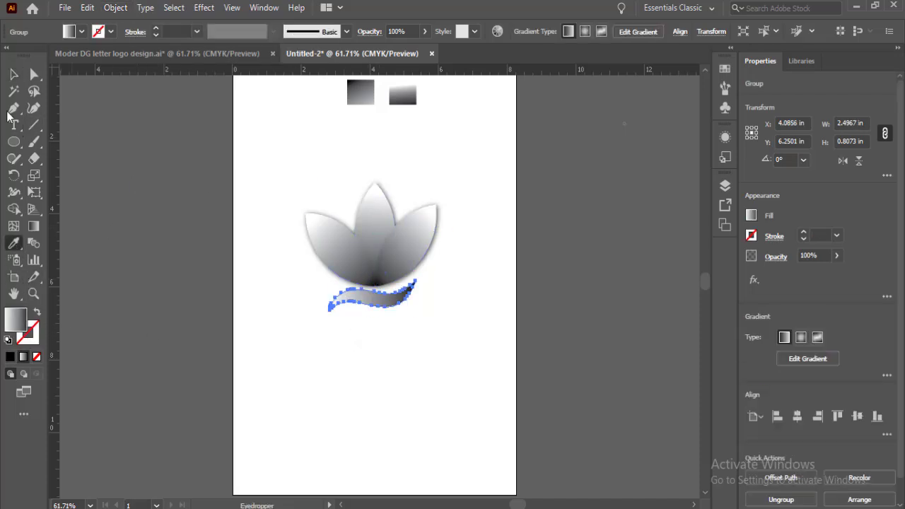
pyautogui.click(13, 73)
pyautogui.click(351, 375)
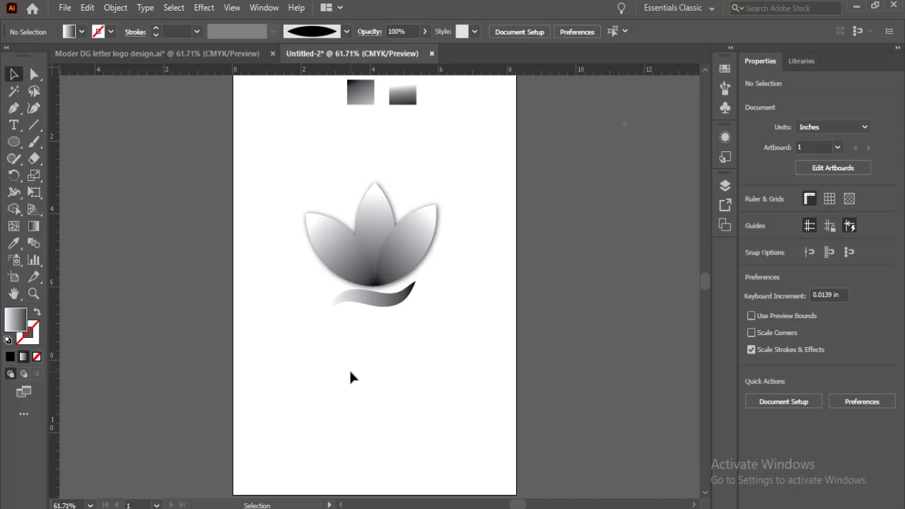
# Redirect the swoosh's gradient with the Gradient tool so it blends vertically across the shape.
pyautogui.click(380, 305)
pyautogui.click(33, 225)
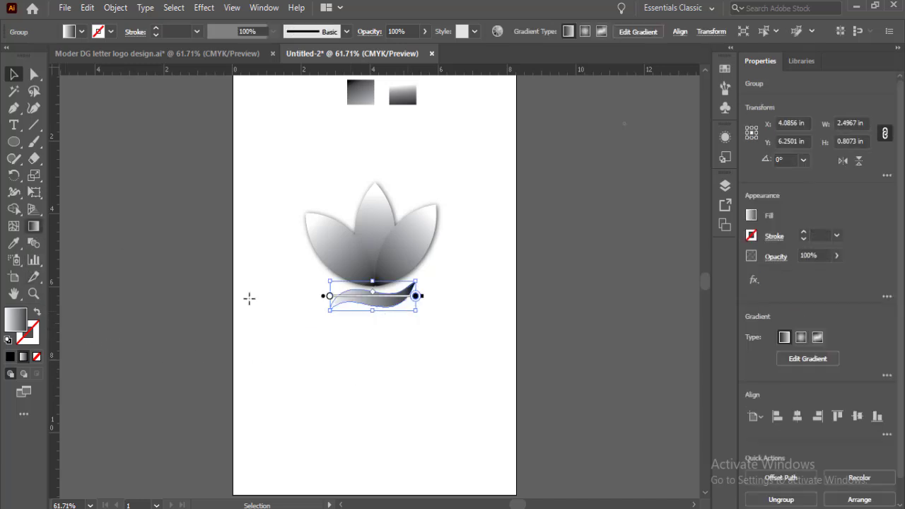
pyautogui.moveTo(374, 306)
pyautogui.mouseDown()
pyautogui.moveTo(375, 280)
pyautogui.moveTo(378, 324)
pyautogui.mouseUp()
# Duplicate the swoosh just below the original and fill the copy with the gradient sampled from the right-hand grey square using the Eyedropper.
pyautogui.click(13, 73)
pyautogui.click(14, 243)
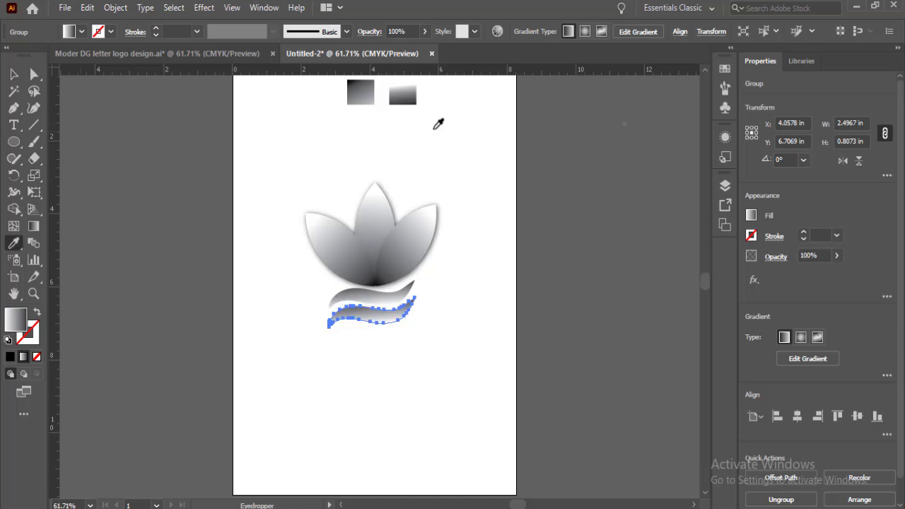
pyautogui.click(403, 95)
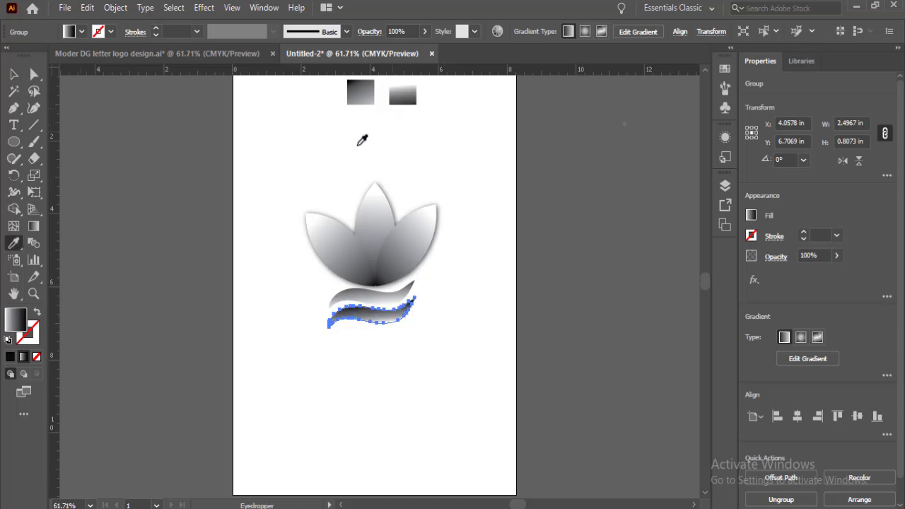
# Group the three petals and both swooshes into one logo object.
pyautogui.click(13, 74)
pyautogui.moveTo(438, 394); pyautogui.dragTo(303, 143)
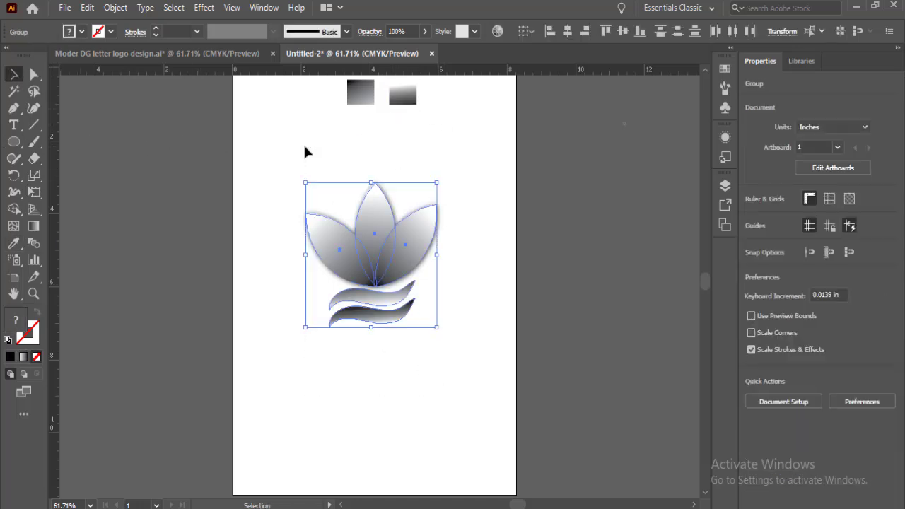
pyautogui.hotkey('ctrl', 'g')
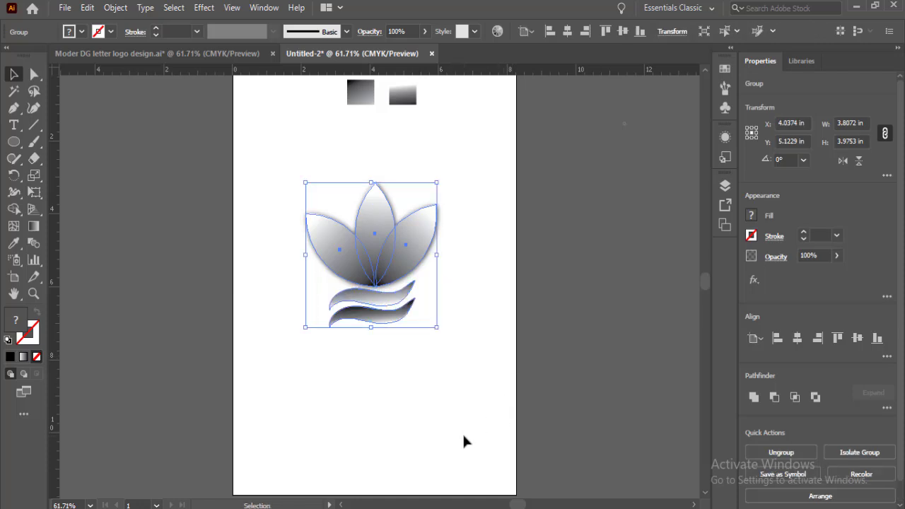
# Delete the two coloured gradient squares above the banner in the Moder DG letter logo design document.
pyautogui.click(157, 55)
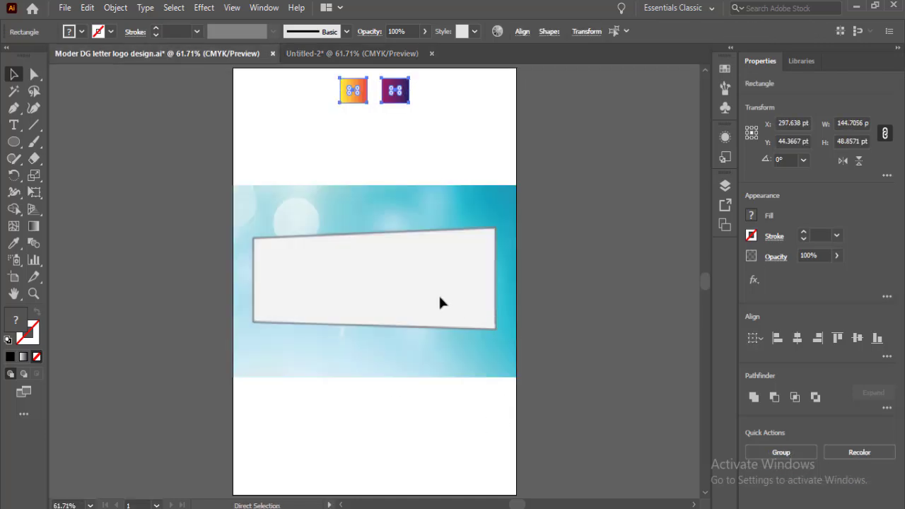
pyautogui.click(490, 134)
pyautogui.moveTo(484, 144); pyautogui.dragTo(363, 102)
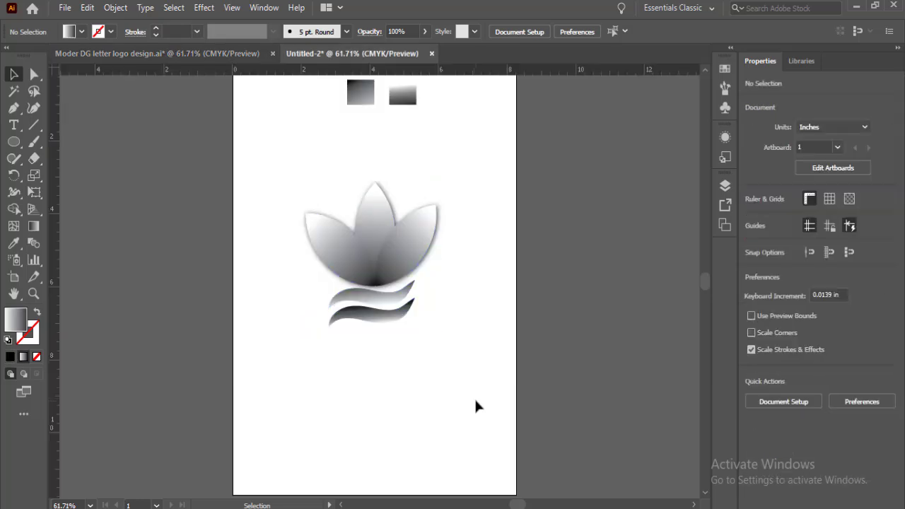
# Copy the grouped lotus logo from Untitled-2 and paste it into the Moder DG letter logo design document.
pyautogui.moveTo(475, 400); pyautogui.dragTo(295, 201)
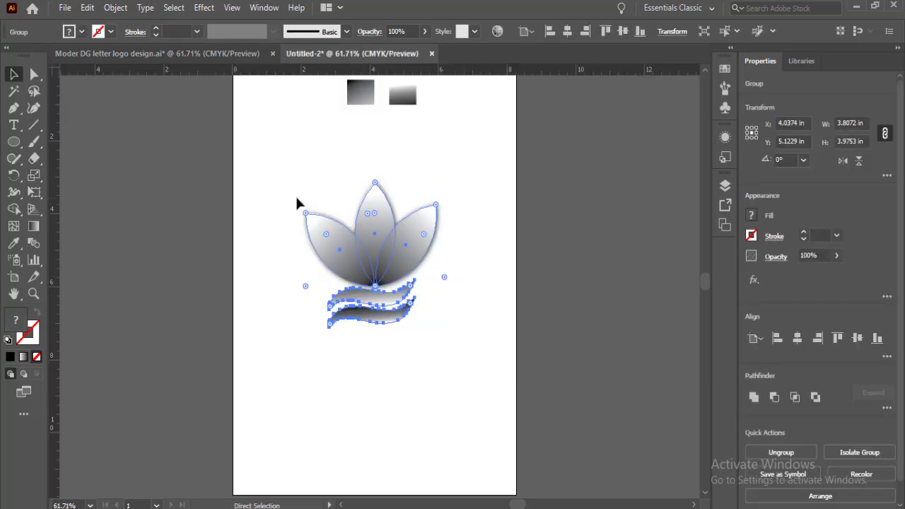
pyautogui.press('v')
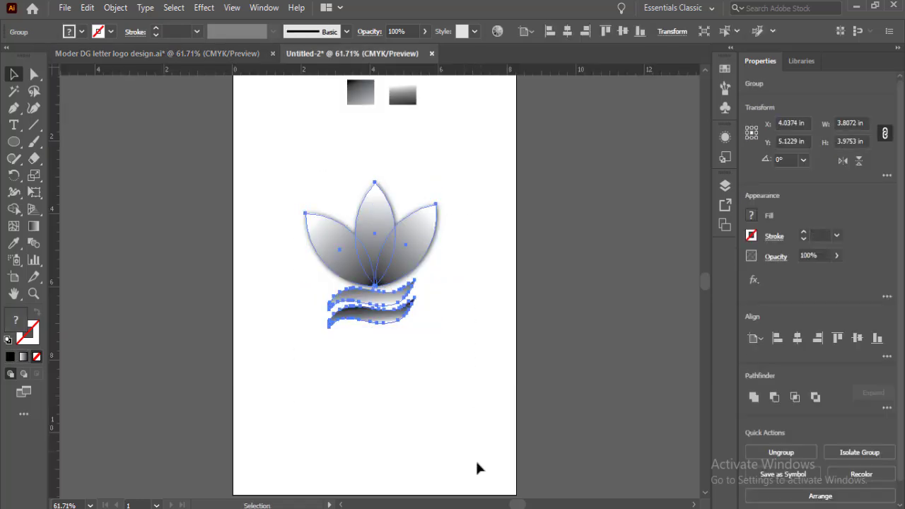
pyautogui.click(160, 55)
pyautogui.hotkey('ctrl', 'v')
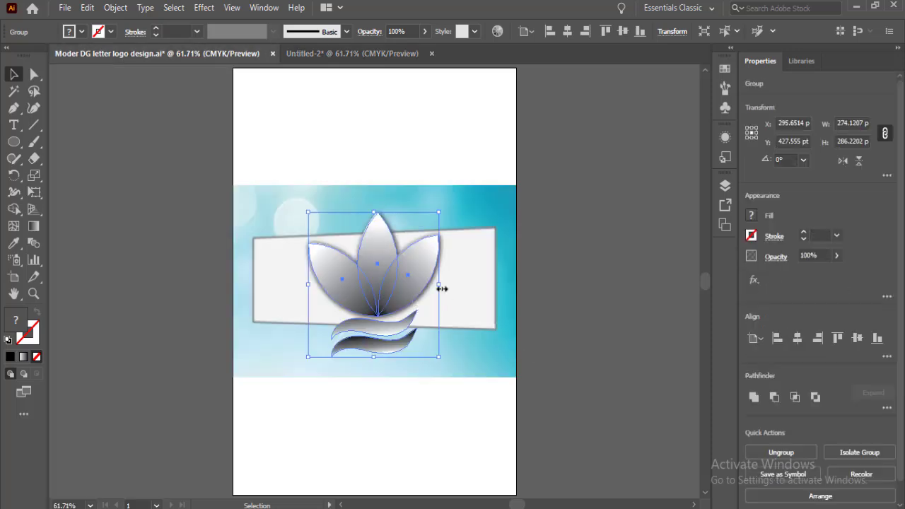
# Scale the pasted logo proportionally to about 128 pt wide and place it in the middle of the white panel.
pyautogui.keyDown('ctrl'); pyautogui.click(437, 298); pyautogui.keyUp('ctrl')
pyautogui.keyDown('ctrl'); pyautogui.click(385, 302); pyautogui.keyUp('ctrl')
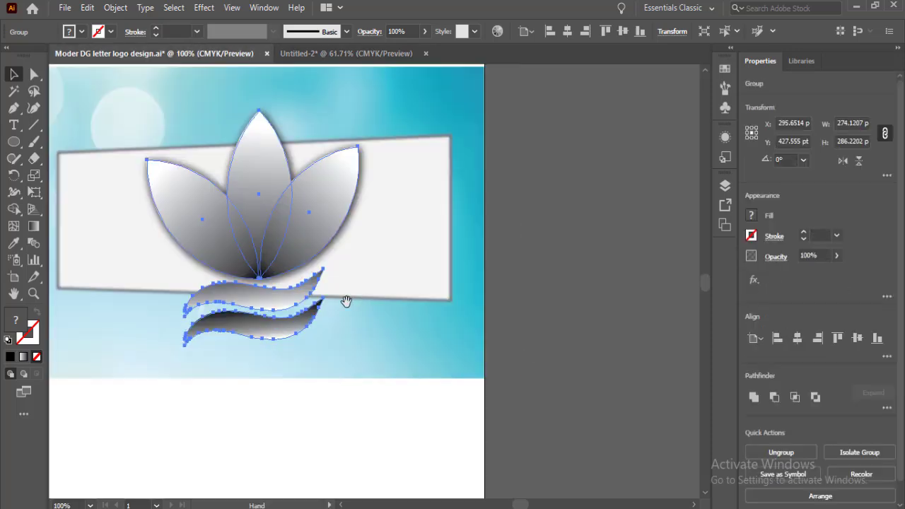
pyautogui.moveTo(420, 97); pyautogui.dragTo(353, 204)
pyautogui.click(413, 367)
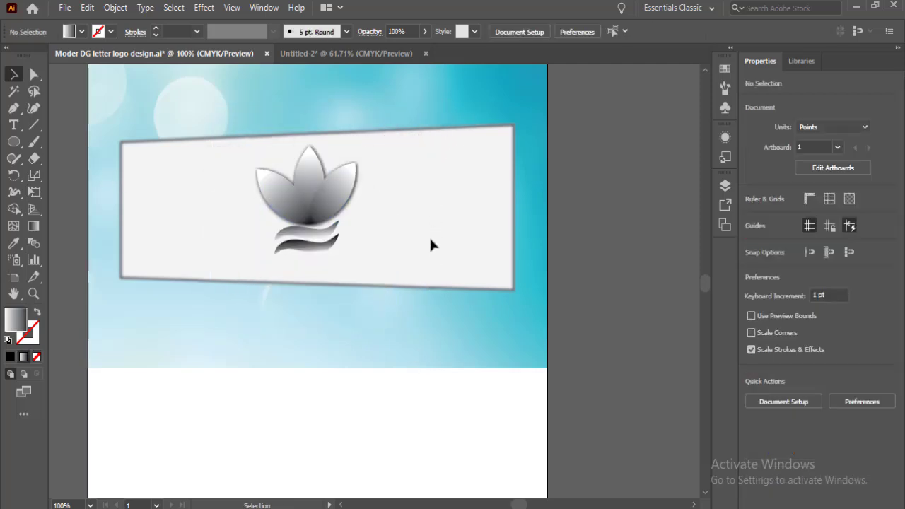
# Add the text "YOUR LOGO NAME" with "SLOGAN GOSE HERE" in smaller, widely spaced letters beneath it, beside the logo's right side.
pyautogui.click(13, 125)
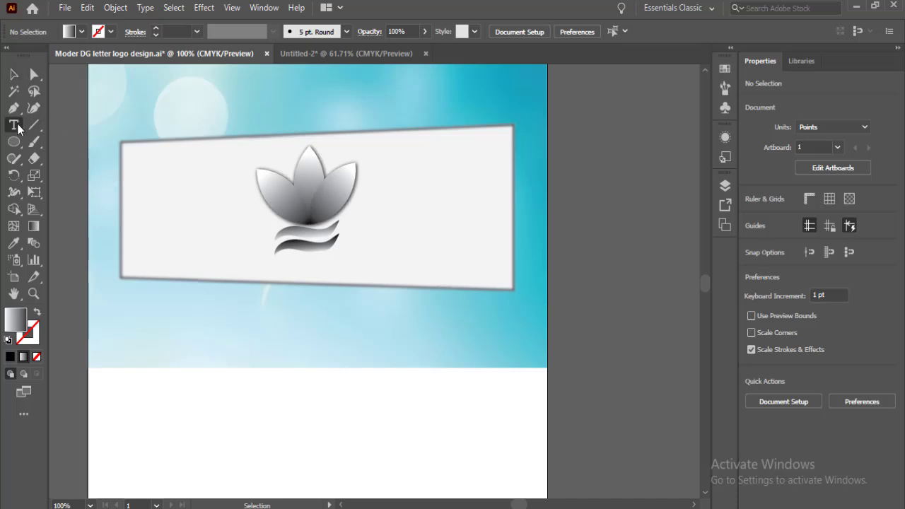
pyautogui.click(398, 177)
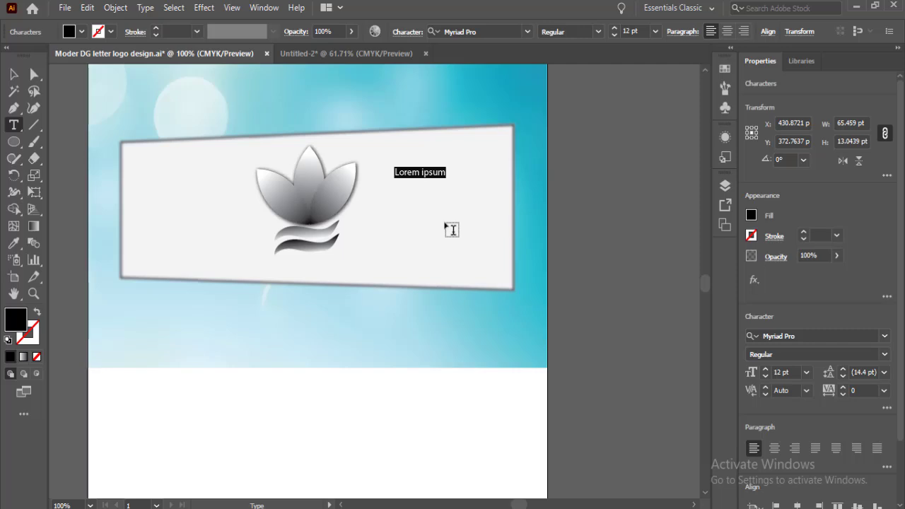
pyautogui.write('YOUR LOGO NAME')
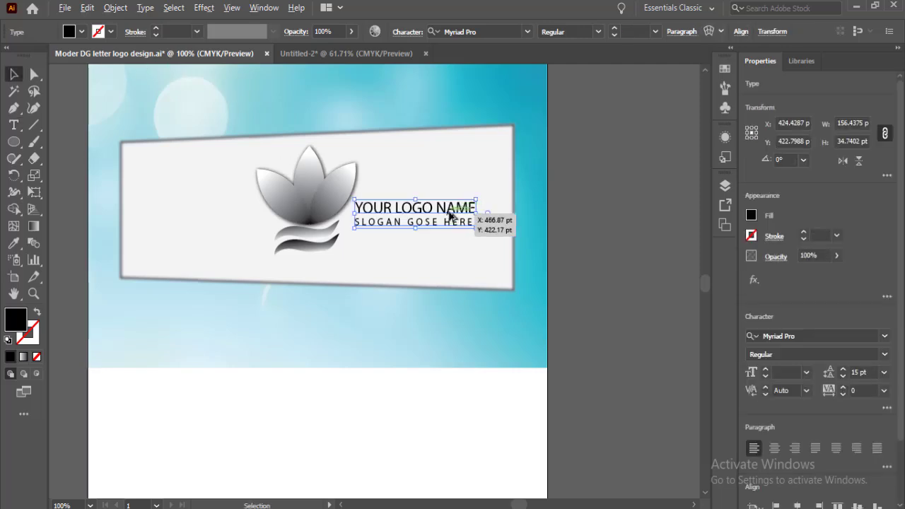
# Duplicate the text block to the logo's left and replace it with "প্রতিষ্ঠানের লোগোর নাম" and "লোগোর স্লোগান এখানে" in 20 pt SutonnyMJ.
pyautogui.moveTo(458, 224); pyautogui.dragTo(233, 211)
pyautogui.click(354, 331)
pyautogui.click(200, 225)
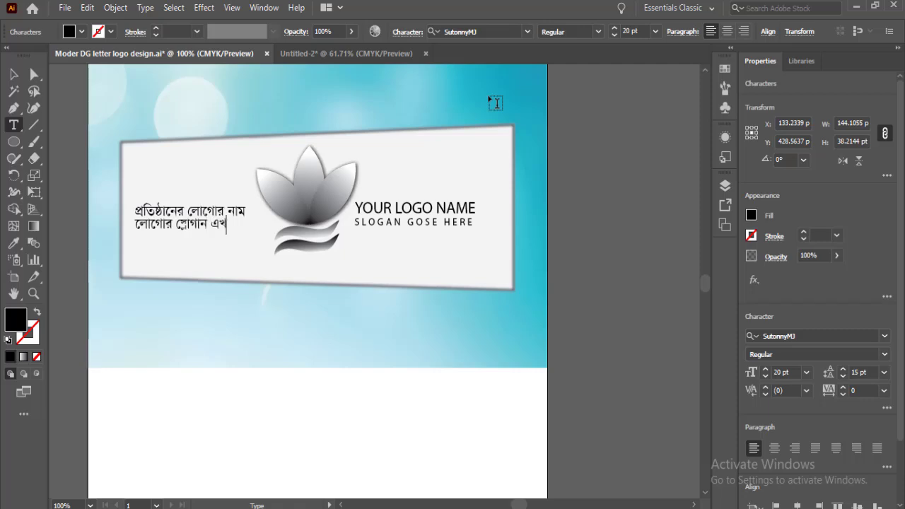
pyautogui.press('Escape')
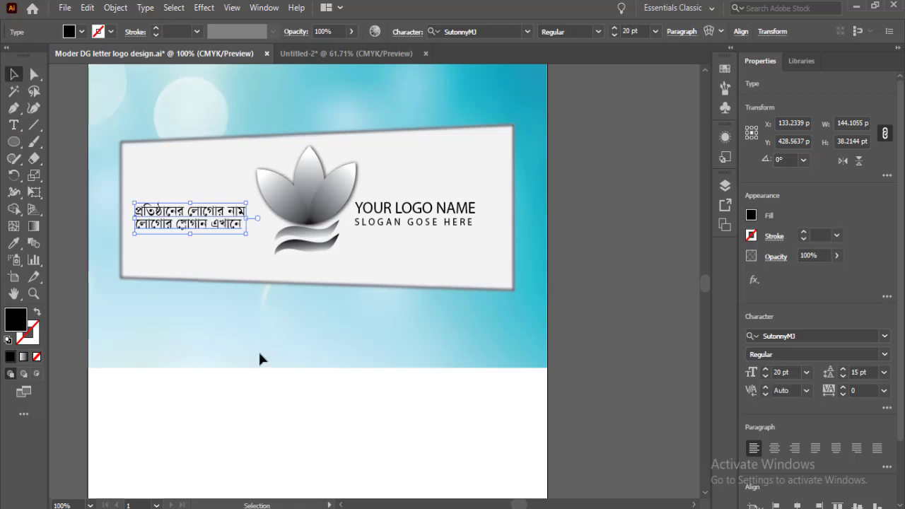
pyautogui.click(258, 350)
# Nudge the English text 2 pt down and shift the Bengali text 2 pt right with its leading set to 16 pt.
pyautogui.click(402, 215)
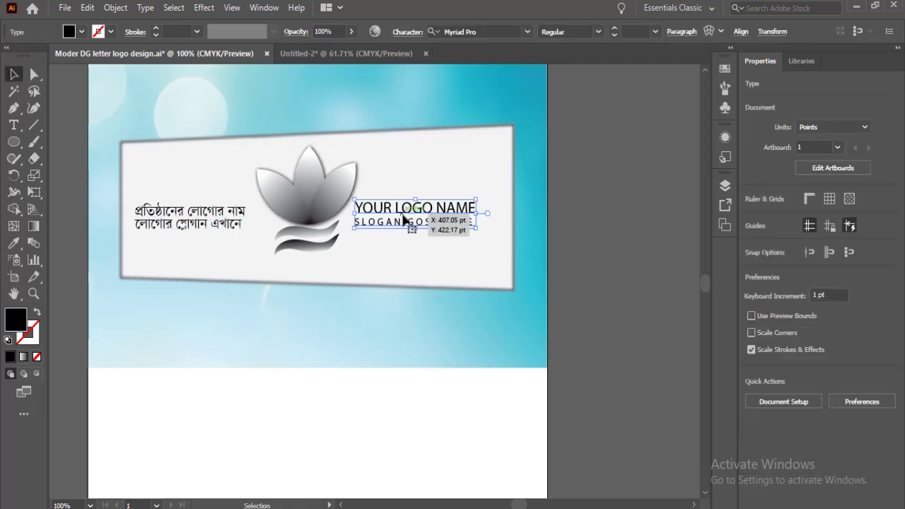
pyautogui.press('Down')
pyautogui.press('Down')
pyautogui.click(346, 327)
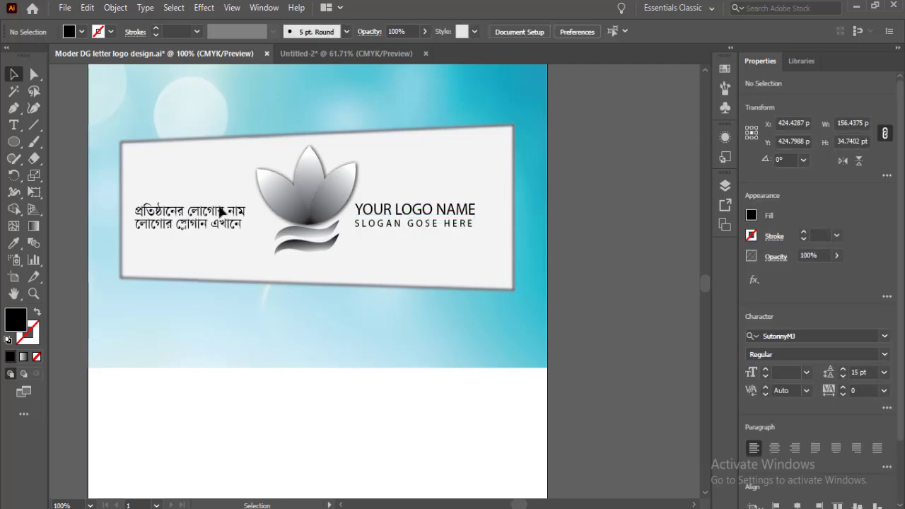
pyautogui.moveTo(218, 207); pyautogui.dragTo(220, 208)
pyautogui.click(440, 357)
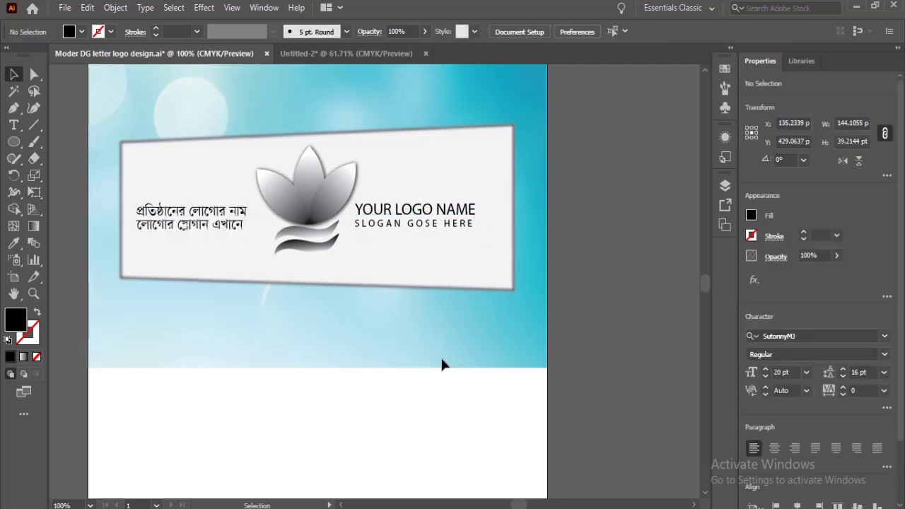
# Place a duplicate of the grey lotus logo over the white panel's upper right corner.
pyautogui.hotkey('ctrl', '0')
pyautogui.keyDown('ctrl'); pyautogui.click(336, 312); pyautogui.keyUp('ctrl')
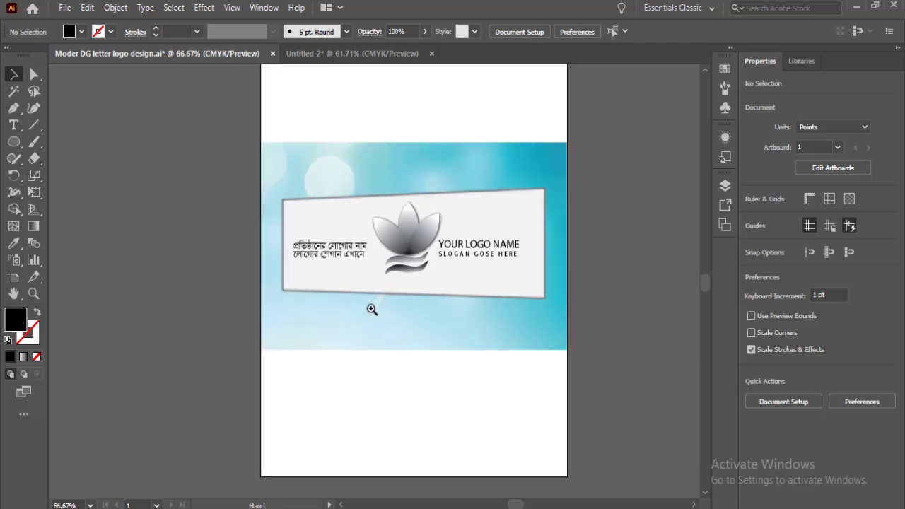
pyautogui.keyDown('ctrl'); pyautogui.doubleClick(409, 269); pyautogui.keyUp('ctrl')
pyautogui.moveTo(227, 147); pyautogui.dragTo(557, 130)
# Recolour the central logo's petals and swooshes with a yellow-to-red gradient based on the Orange, Yellow preset.
pyautogui.click(389, 243)
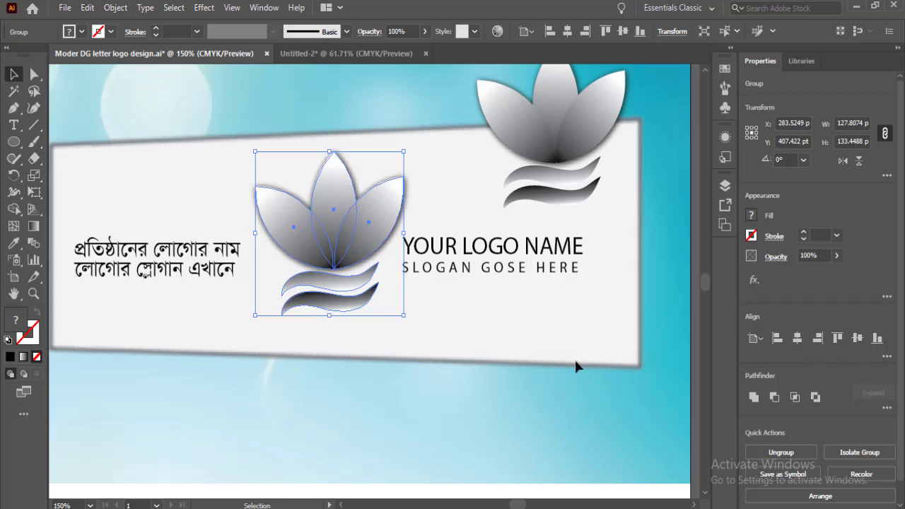
pyautogui.hotkey('ctrl', 'F9')
pyautogui.hotkey('ctrl', 'shift', 'a')
pyautogui.click(535, 124)
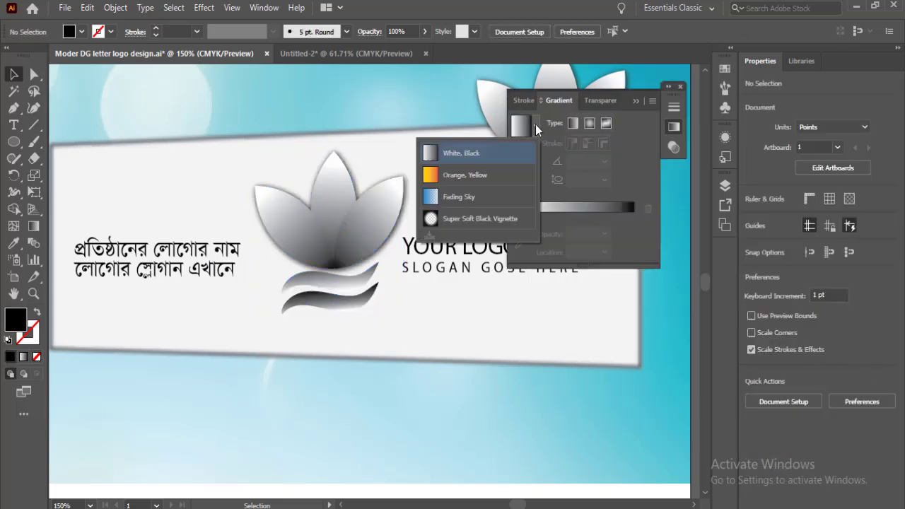
pyautogui.click(426, 182)
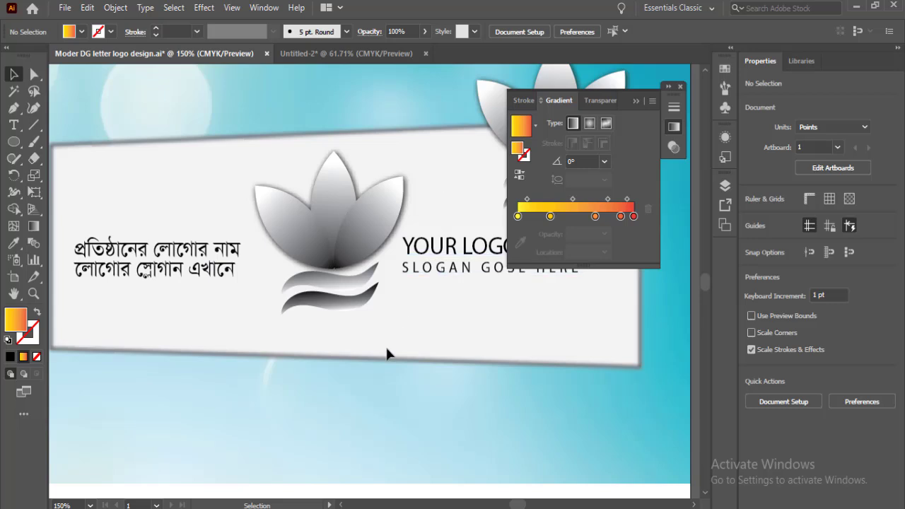
pyautogui.click(352, 315)
pyautogui.click(381, 431)
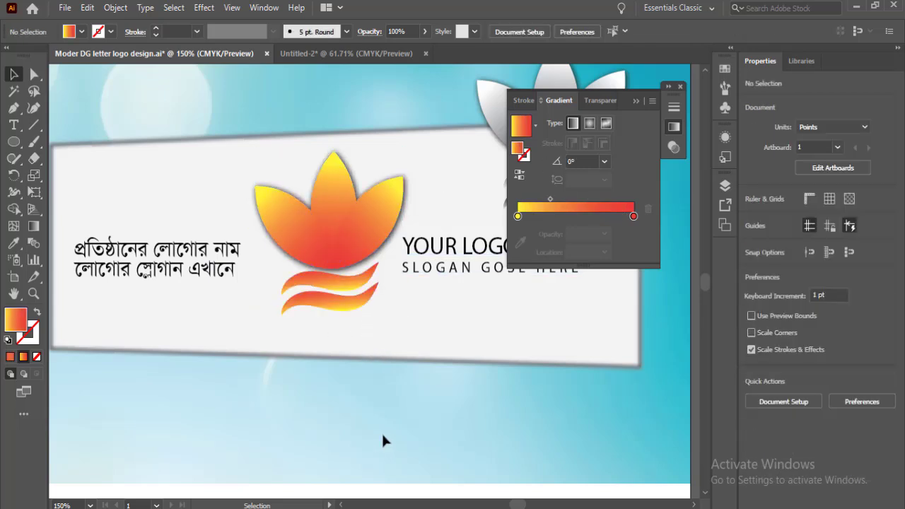
# Move the grey logo copy beneath the orange logo, overlapping the white panel's lower edge.
pyautogui.click(636, 101)
pyautogui.hotkey('ctrl', '0')
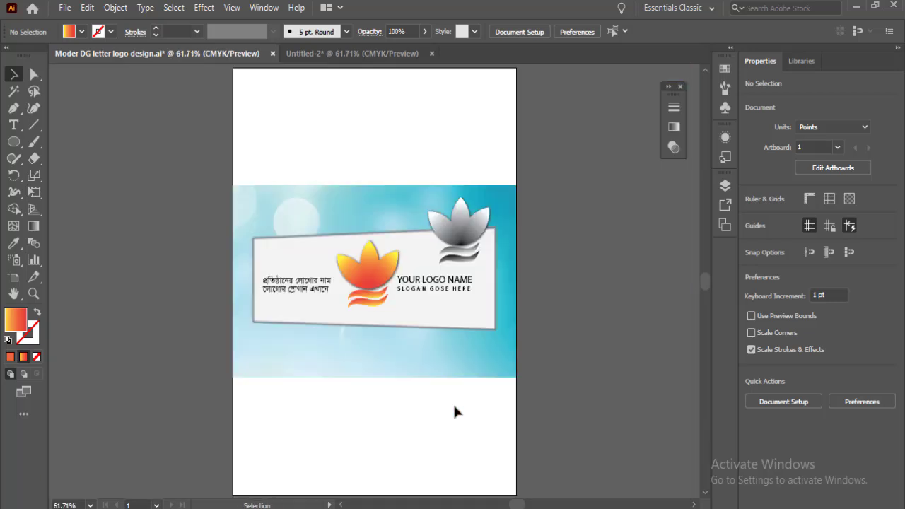
pyautogui.scroll(1, 454, 405)
pyautogui.moveTo(456, 397); pyautogui.dragTo(452, 331)
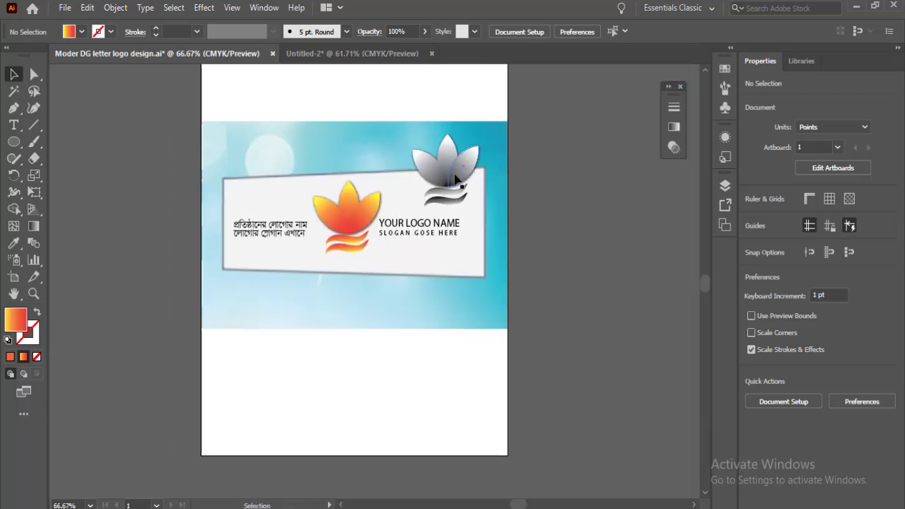
pyautogui.scroll(2, 455, 179)
pyautogui.moveTo(535, 250); pyautogui.dragTo(518, 272)
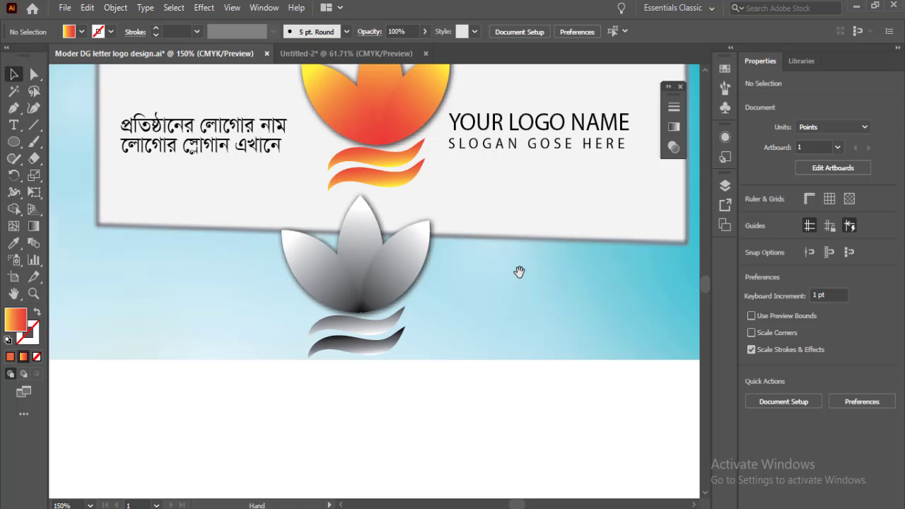
pyautogui.click(382, 172)
pyautogui.click(379, 318)
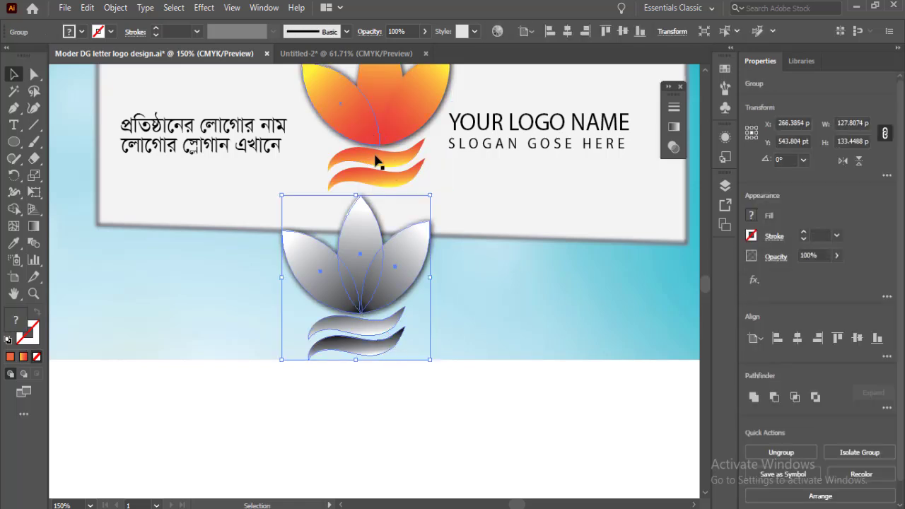
pyautogui.click(456, 359)
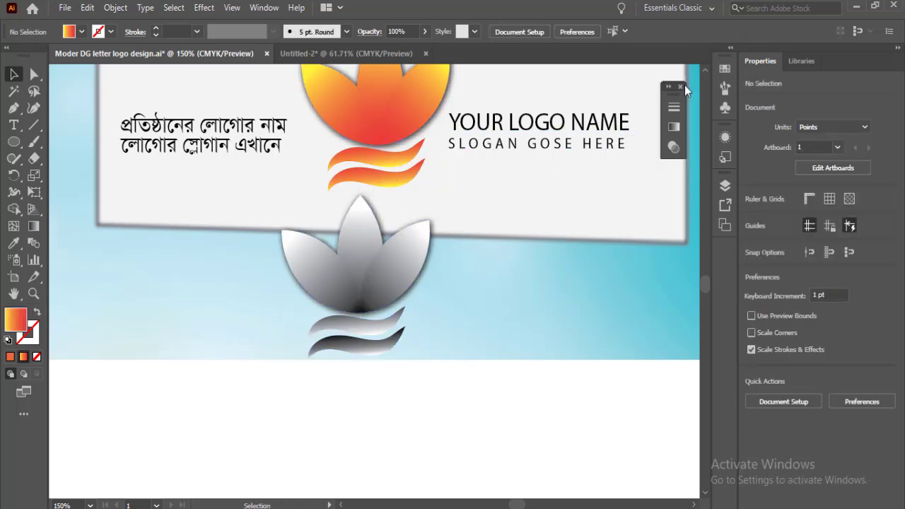
# Close the floating panel group and fit the whole artboard in view to review the finished layout.
pyautogui.click(682, 86)
pyautogui.hotkey('ctrl', '0')
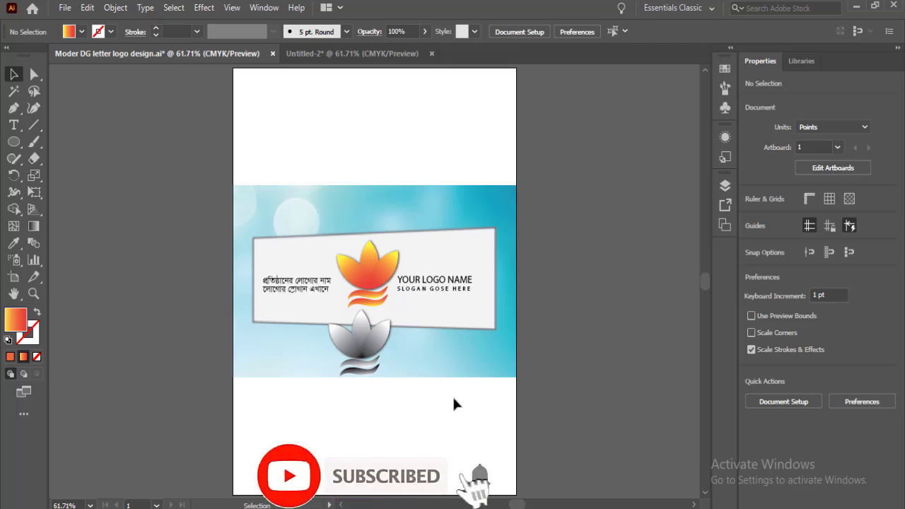
pyautogui.moveTo(439, 398); pyautogui.dragTo(359, 205)
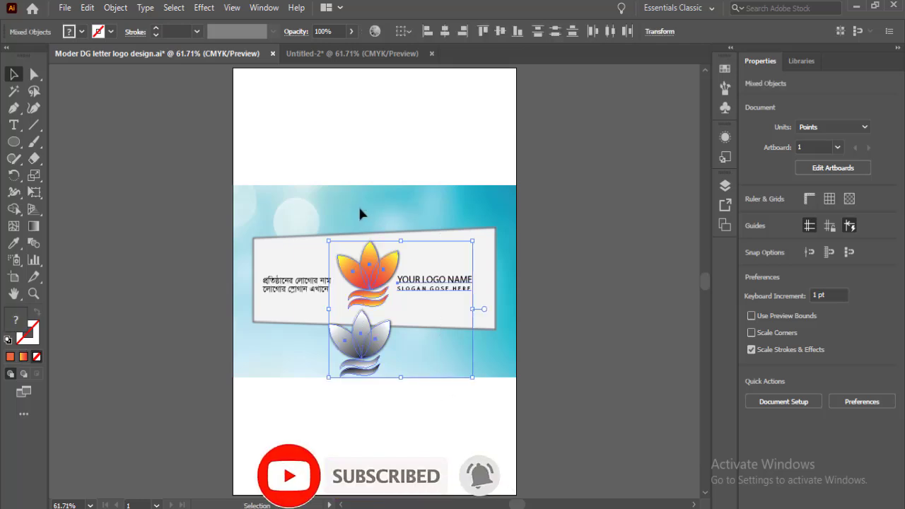
pyautogui.click(426, 425)
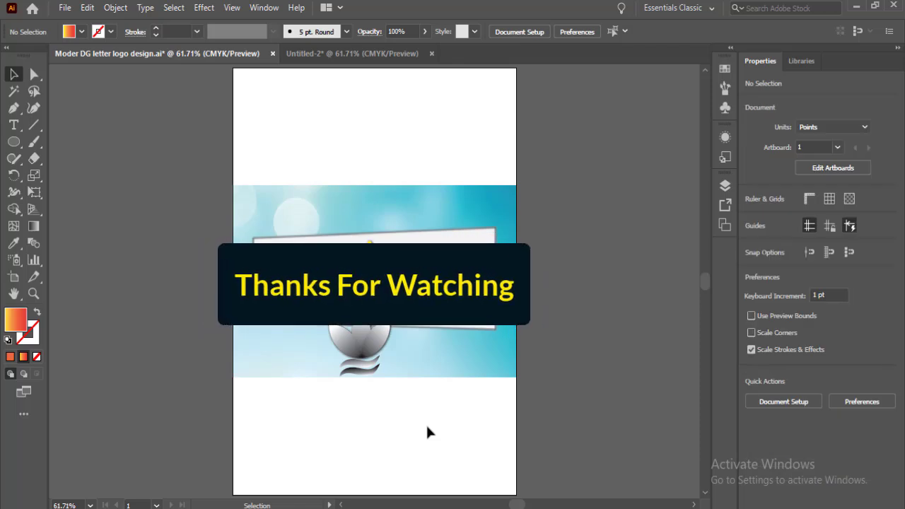